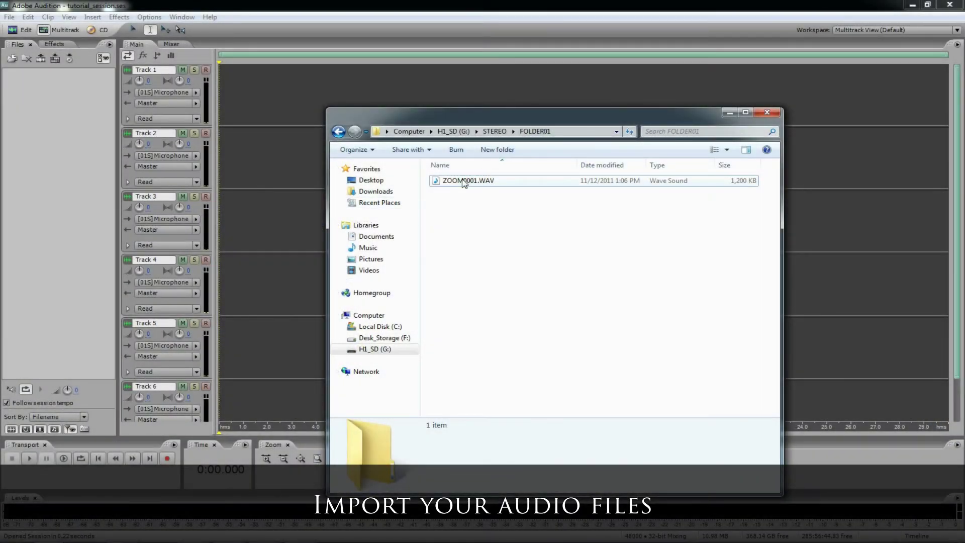
Step: Open the ZOOM0001.WAV recording and bring up the Mastering Rack from the Effects menu
click(462, 182)
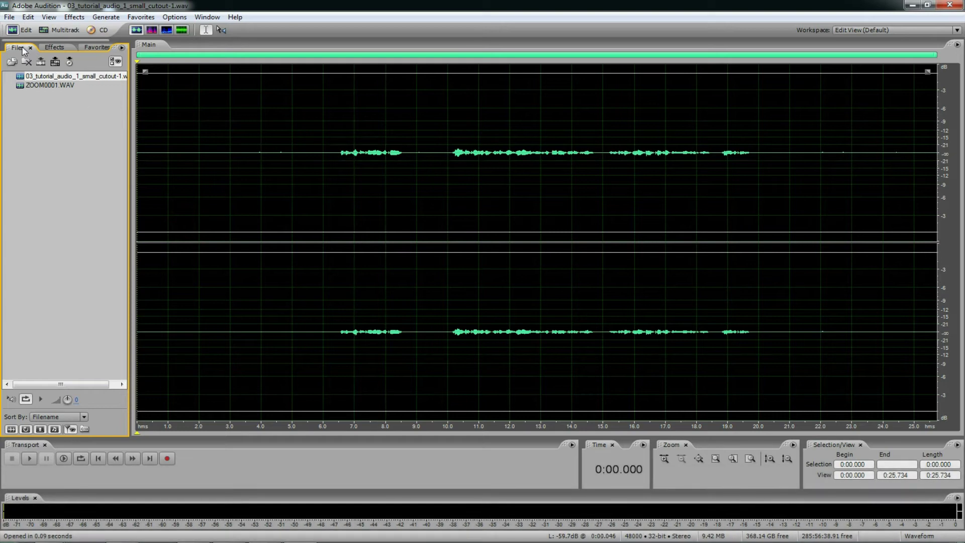
click(75, 18)
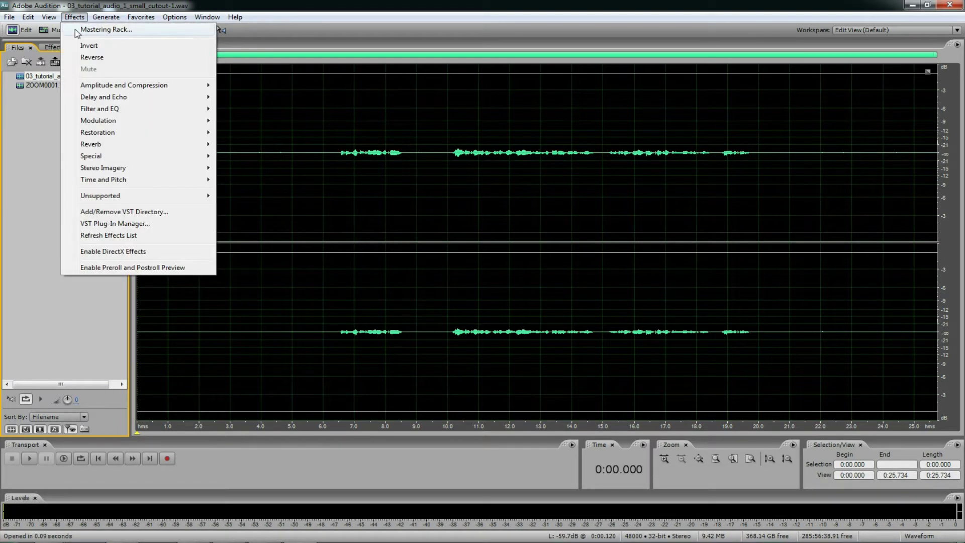
click(168, 32)
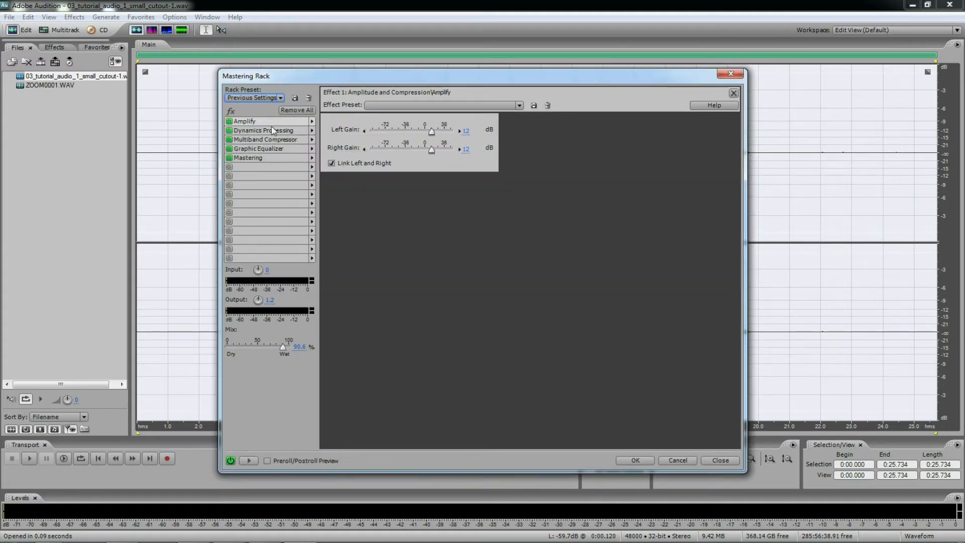
click(312, 121)
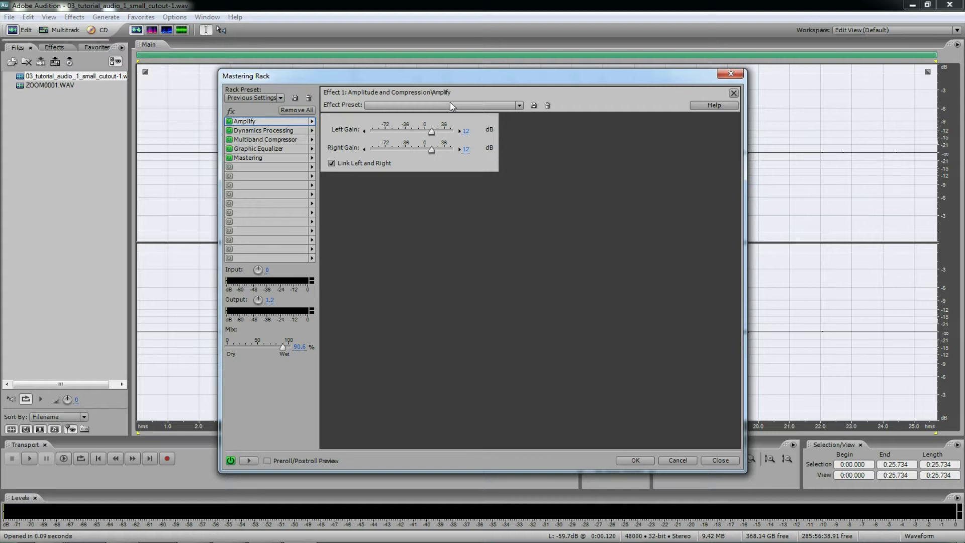
click(313, 122)
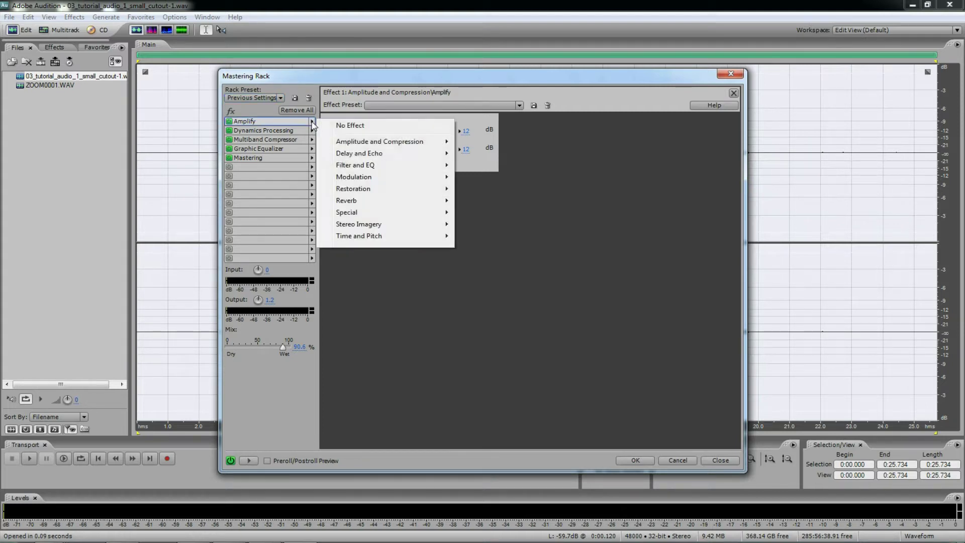
mouse_move(399, 146)
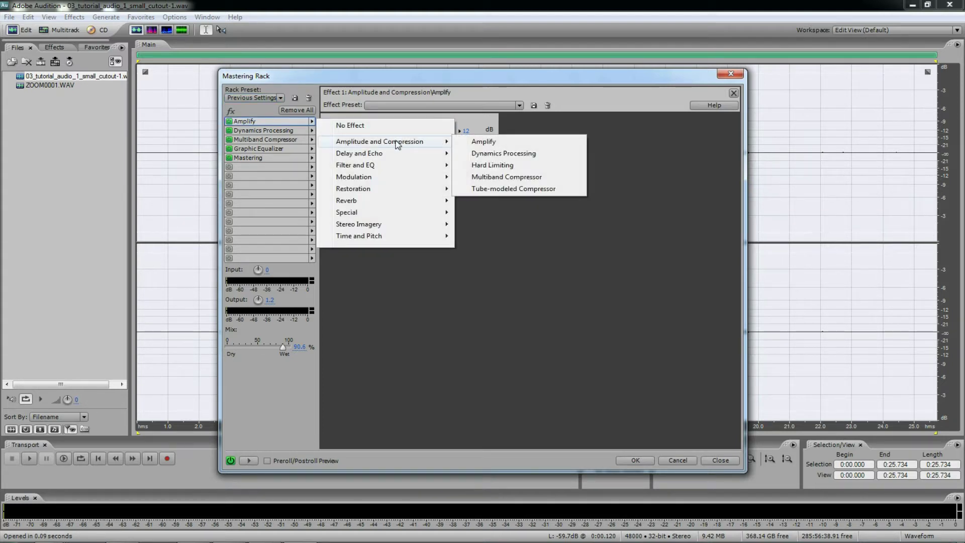
click(484, 143)
click(451, 106)
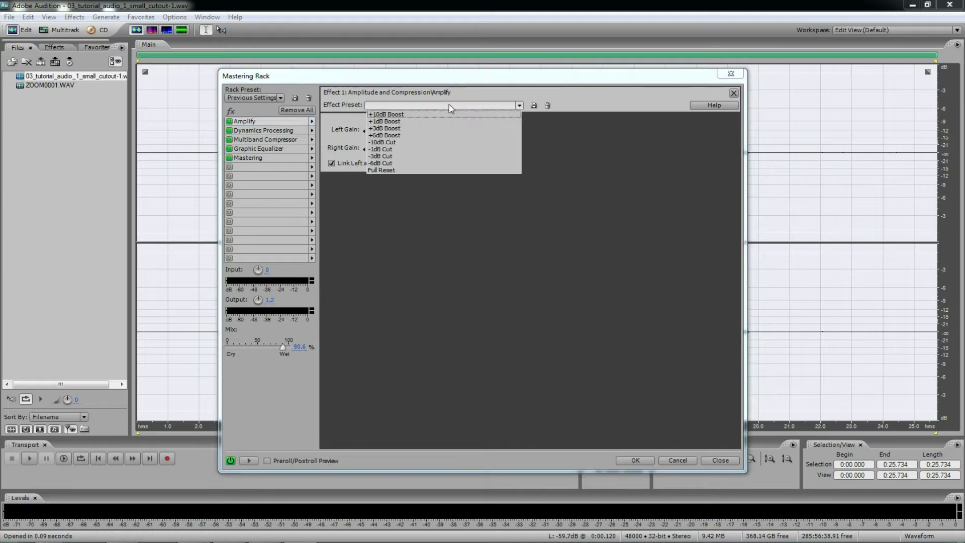
click(451, 105)
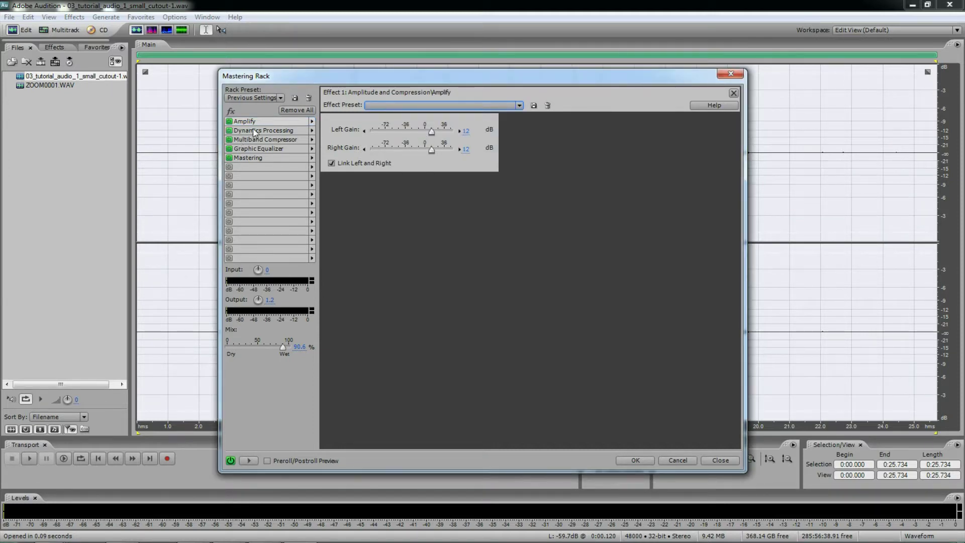
click(312, 130)
Step: Keep Dynamics Processing in the second slot and apply its Voice Over preset
mouse_move(397, 150)
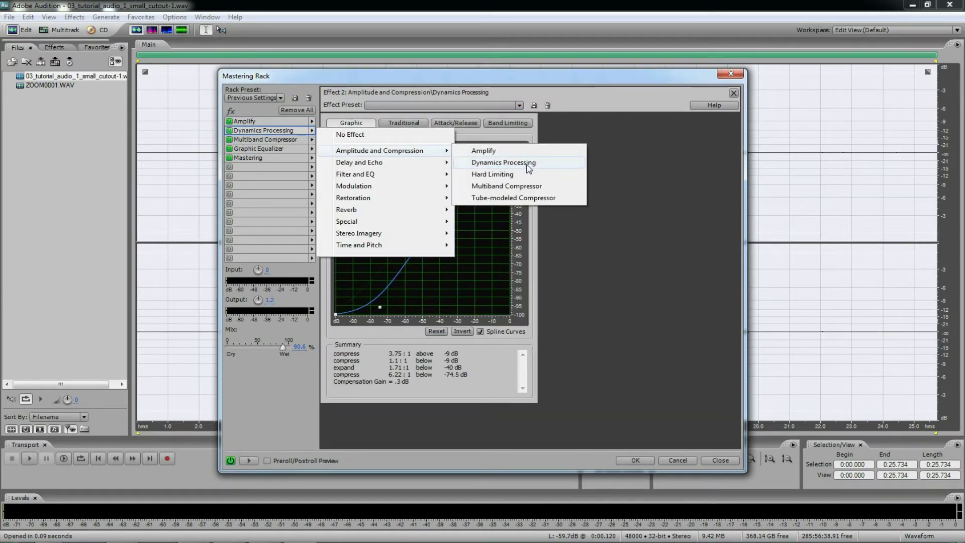
click(548, 162)
click(519, 105)
drag(516, 120, 517, 173)
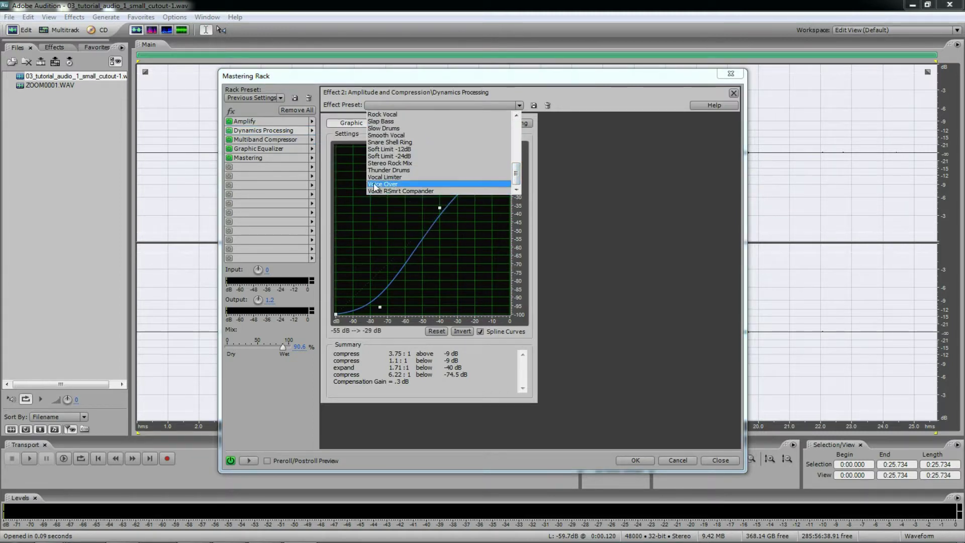
click(404, 184)
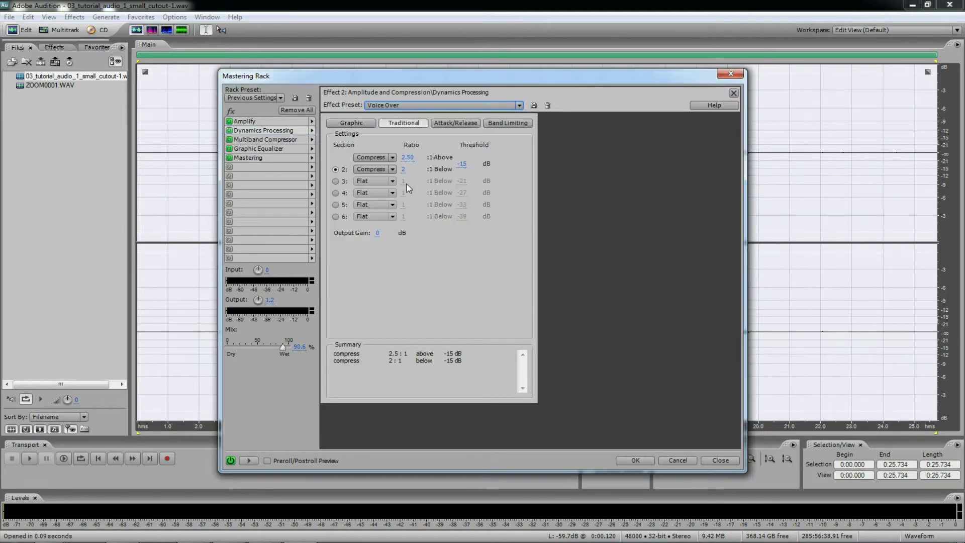
click(351, 123)
Step: Switch to the Compander preset, enable spline curves and add a 14:1 point at -72 dB
click(433, 107)
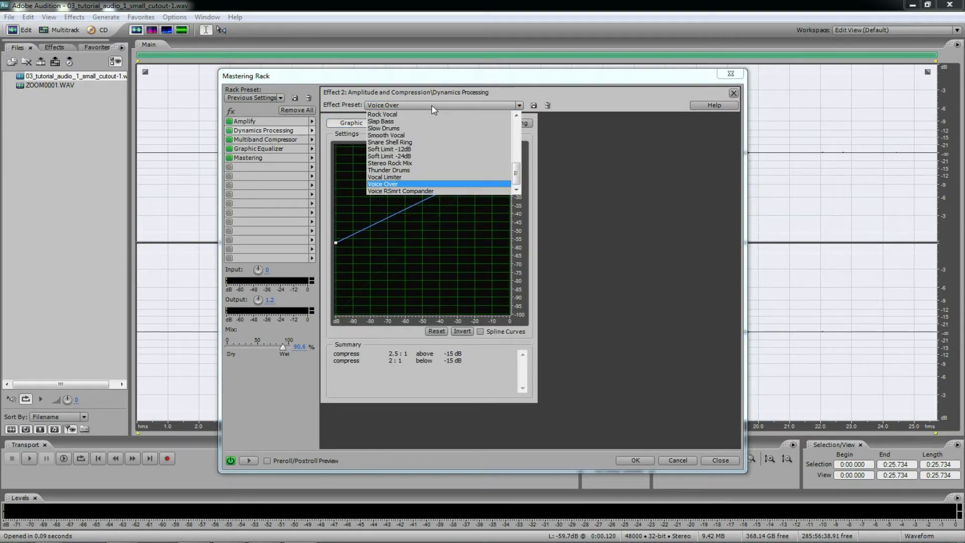
click(515, 134)
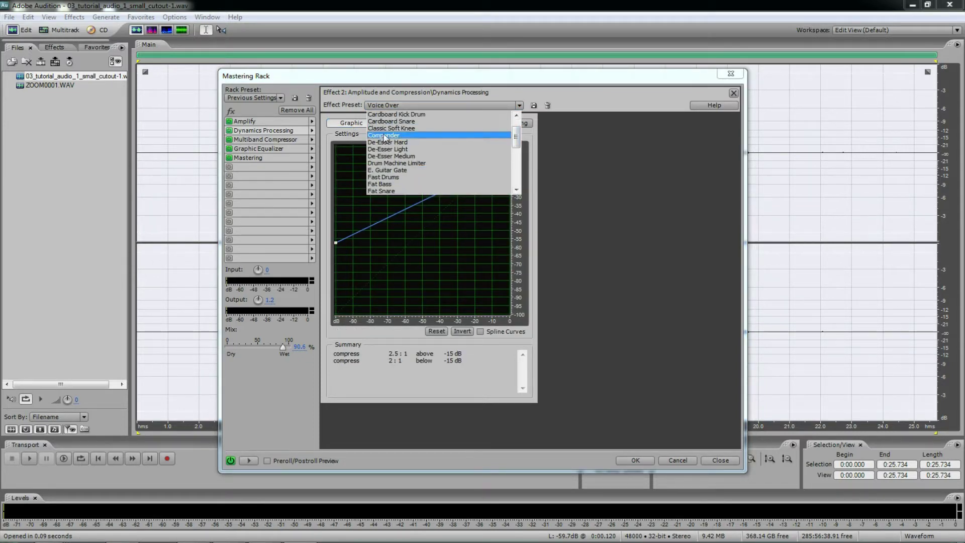
click(417, 136)
click(351, 123)
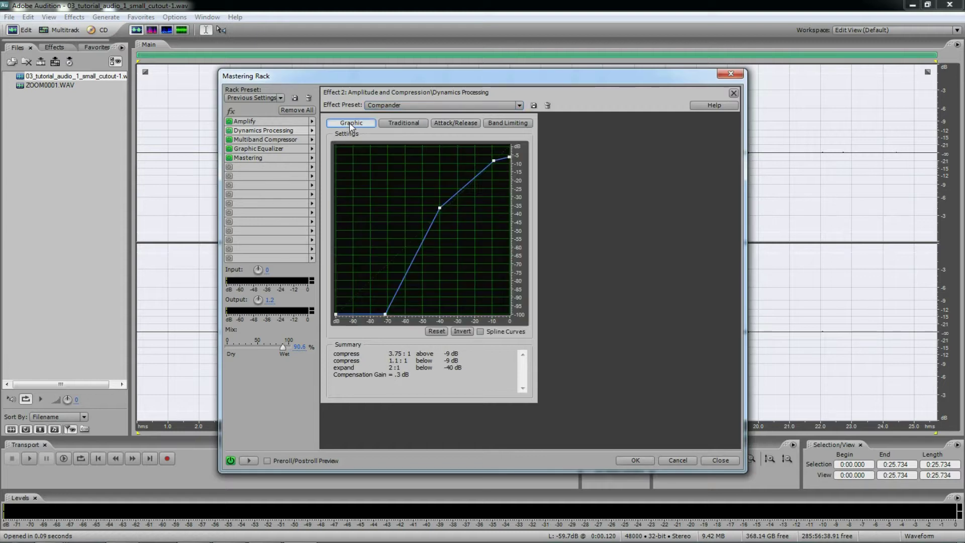
click(481, 331)
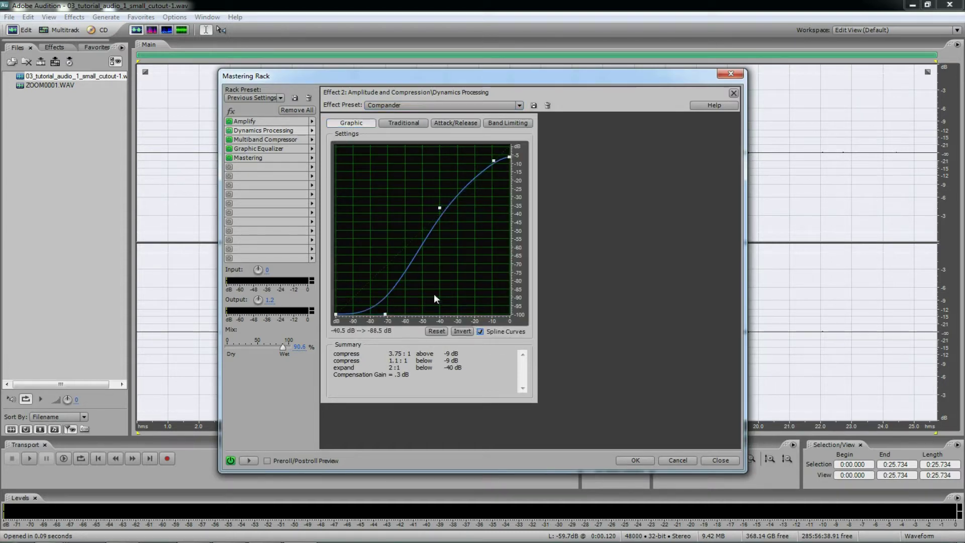
mouse_move(385, 317)
mouse_down()
mouse_move(380, 295)
mouse_move(385, 313)
mouse_up()
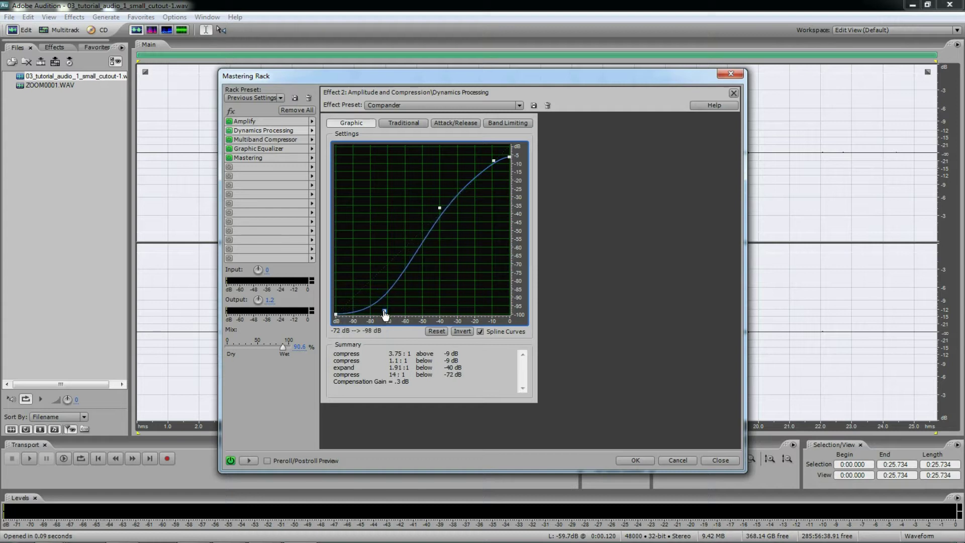
click(249, 139)
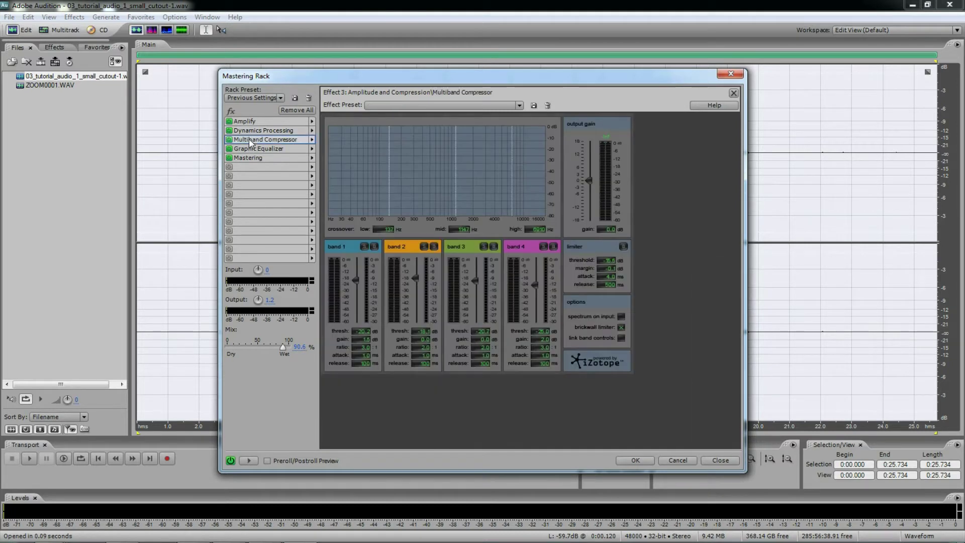
Step: Leave the third slot's effect unchanged and apply the Broadcast preset to the Multiband Compressor
click(312, 142)
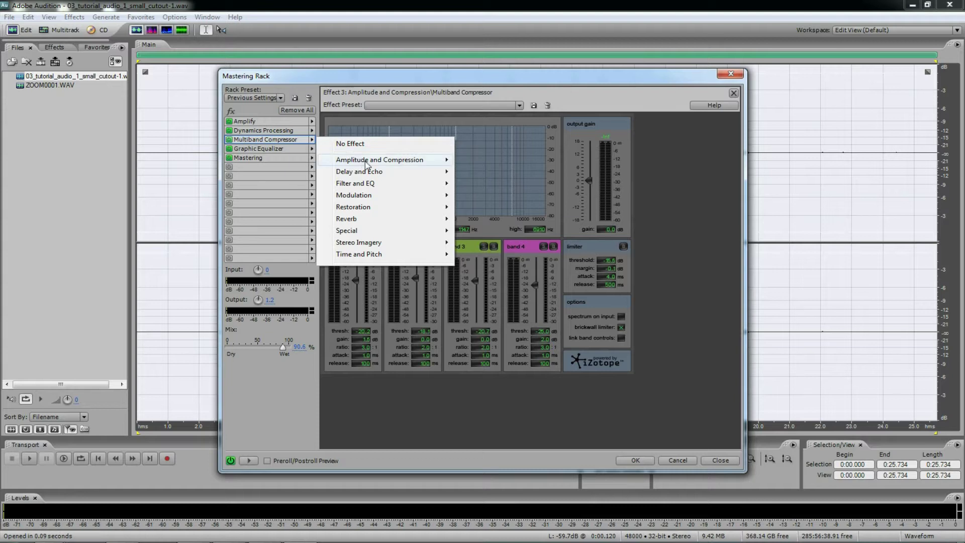
mouse_move(390, 162)
click(417, 105)
click(418, 105)
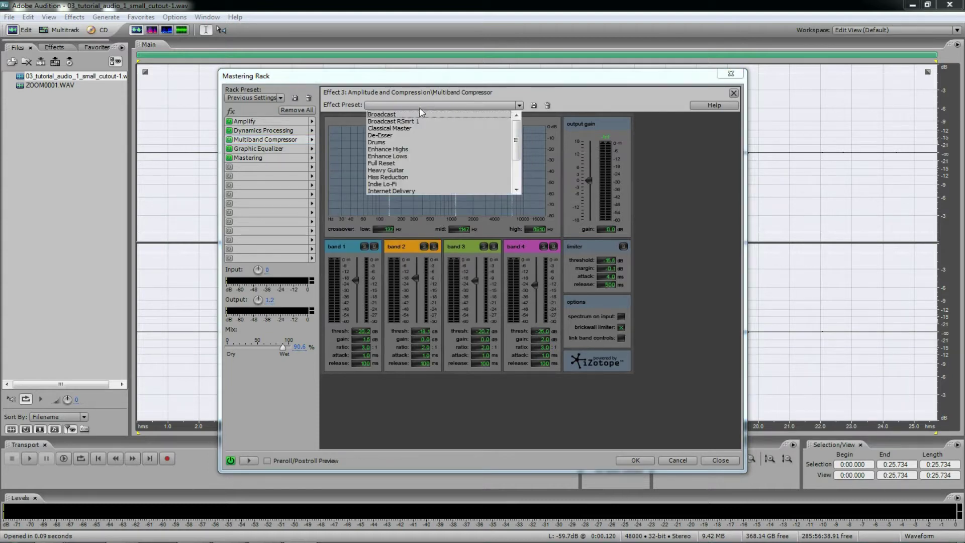
click(376, 115)
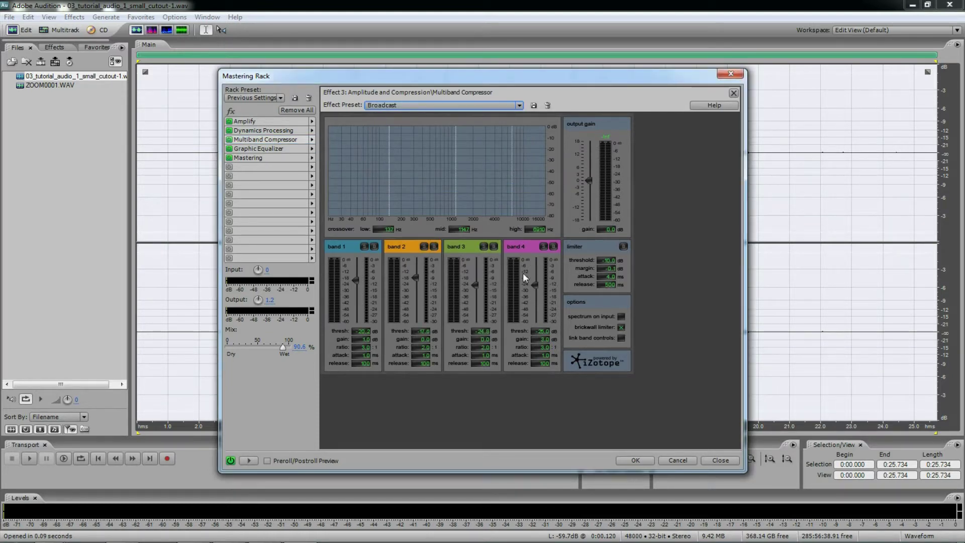
click(254, 149)
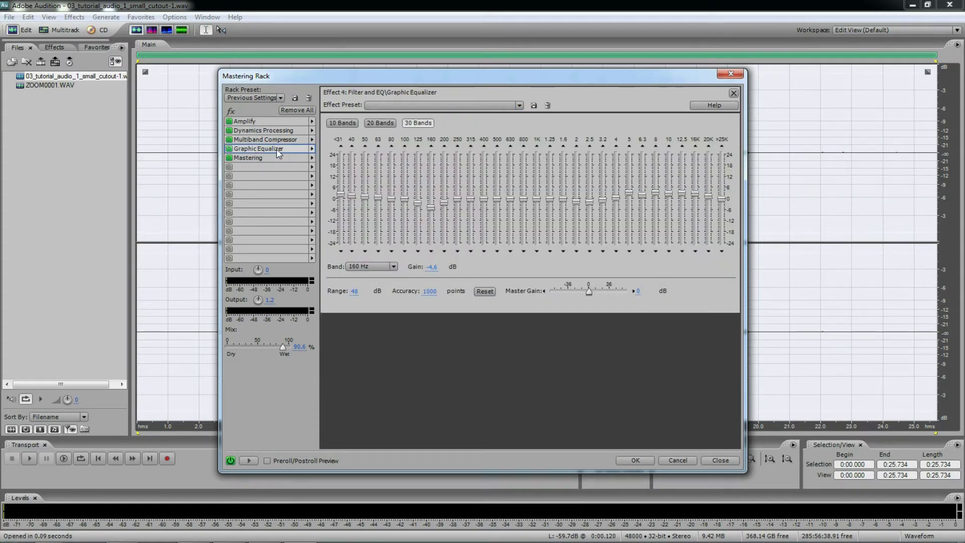
Step: Keep the Graphic Equalizer for now and browse its presets without changing any
click(312, 150)
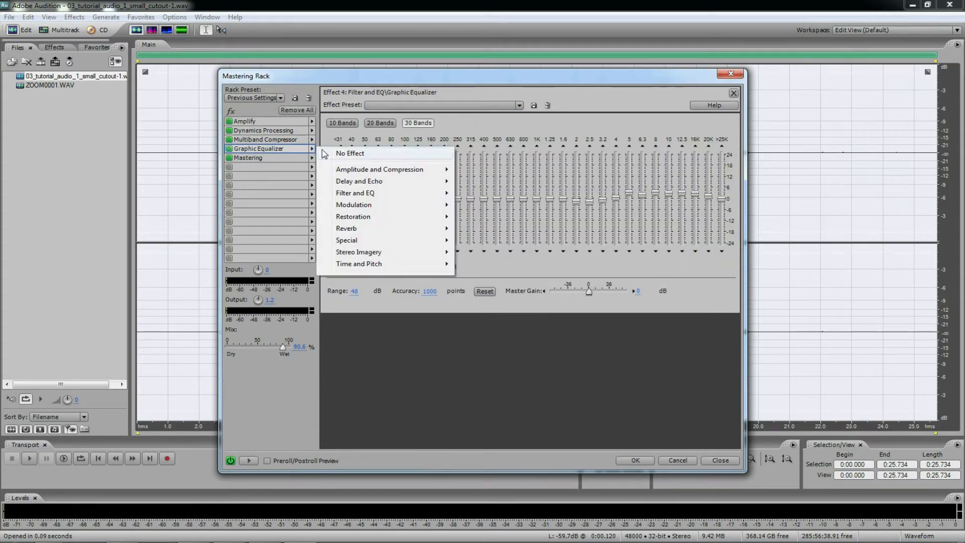
mouse_move(397, 184)
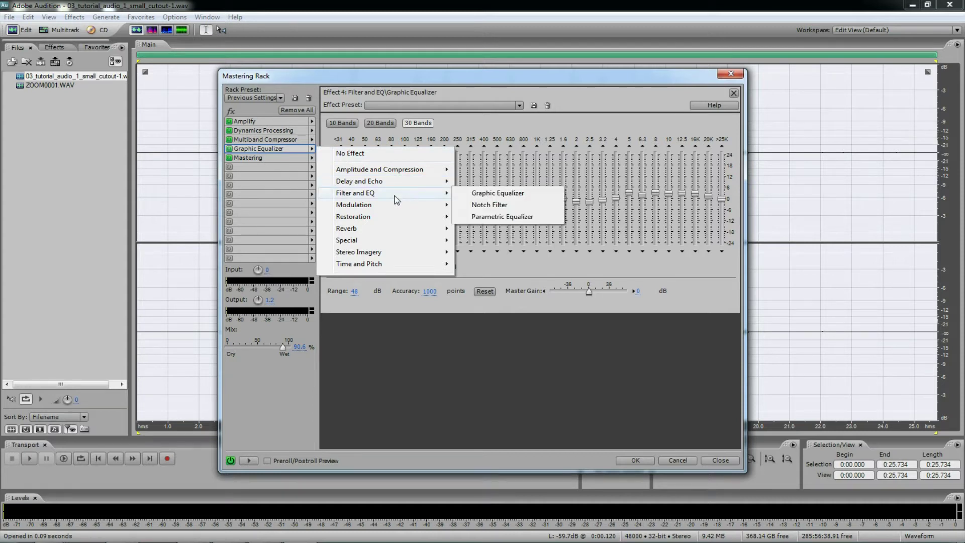
click(508, 193)
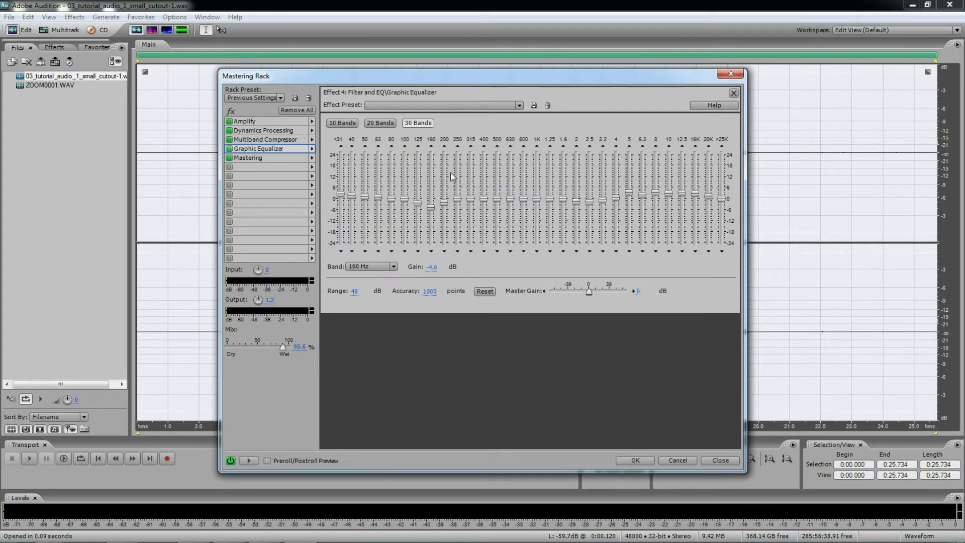
click(441, 105)
mouse_move(516, 133)
mouse_down()
mouse_move(515, 161)
mouse_move(515, 119)
mouse_up()
click(496, 105)
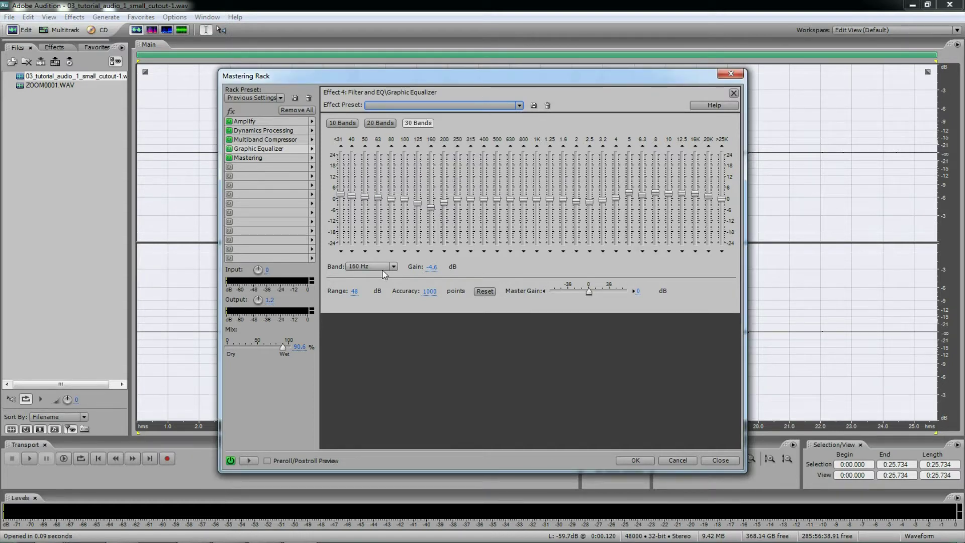
Step: Swap the fourth slot's Graphic Equalizer for a Parametric Equalizer
click(312, 149)
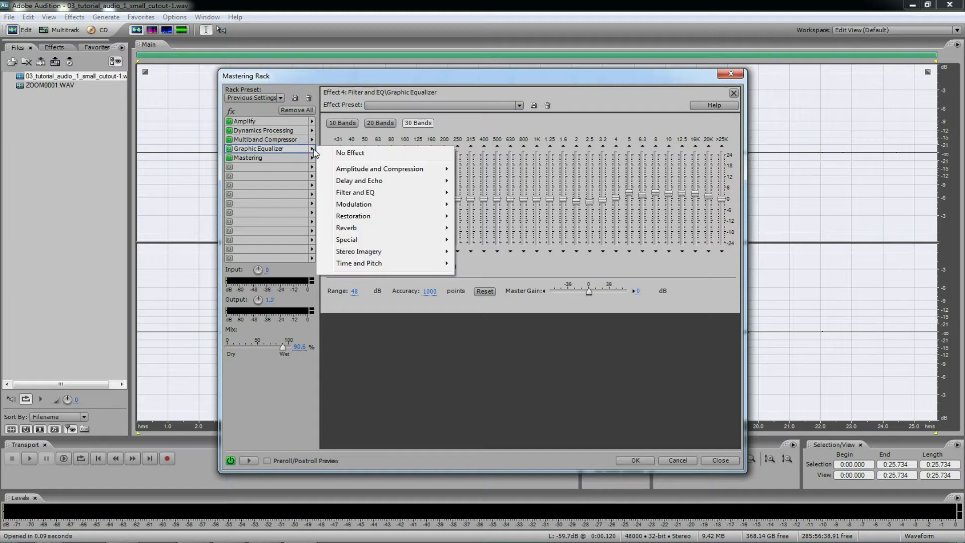
mouse_move(382, 194)
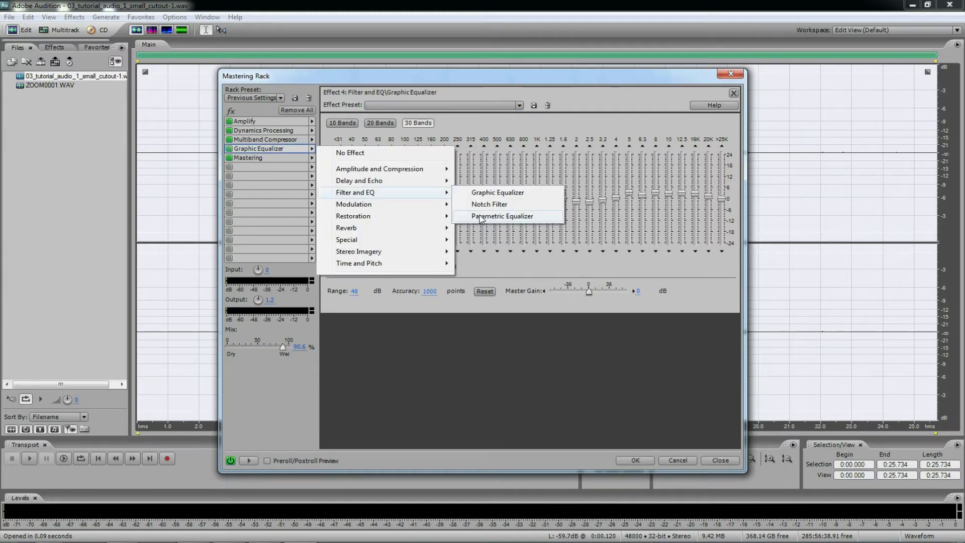
click(524, 218)
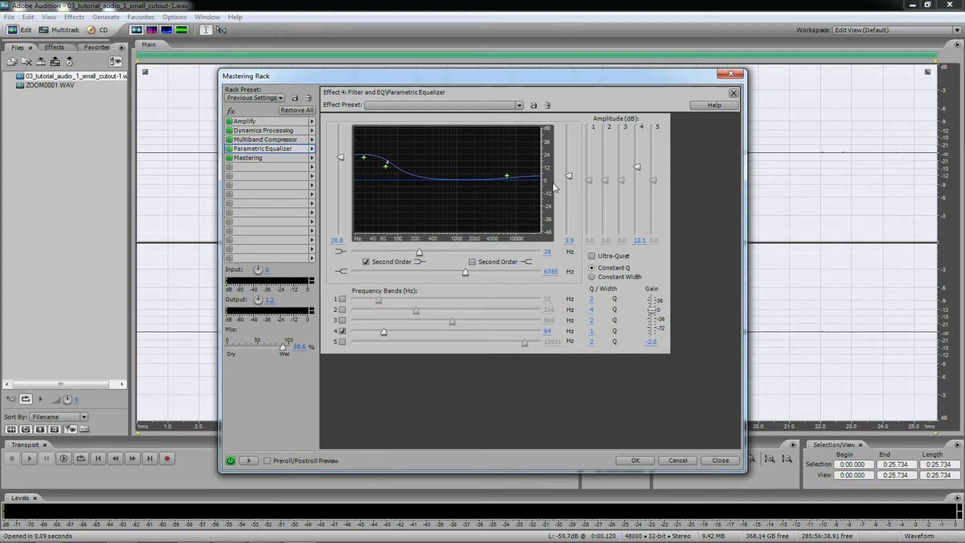
Step: Set Mastering to Subtle Clarity with reverb at 21.2%, keeping rack output at 1.2
click(260, 159)
click(408, 105)
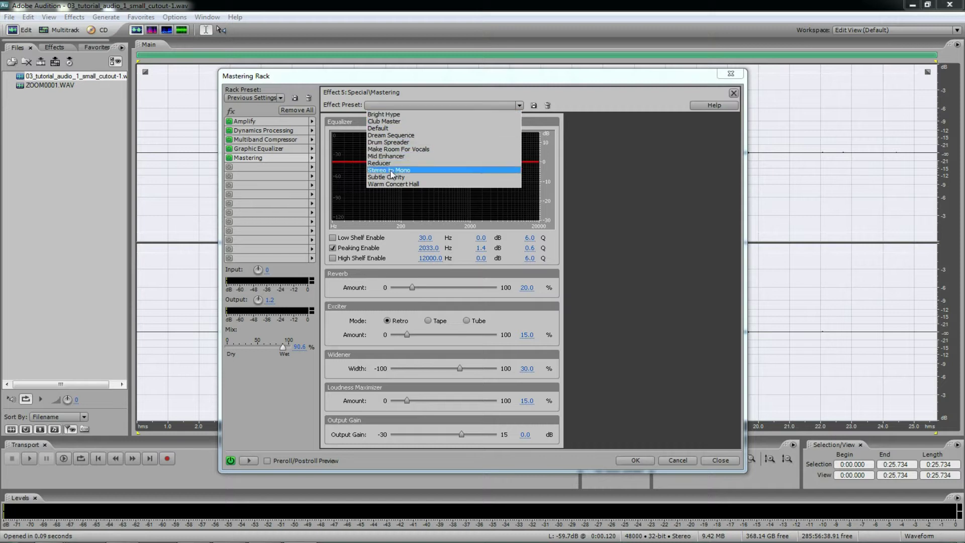
click(381, 182)
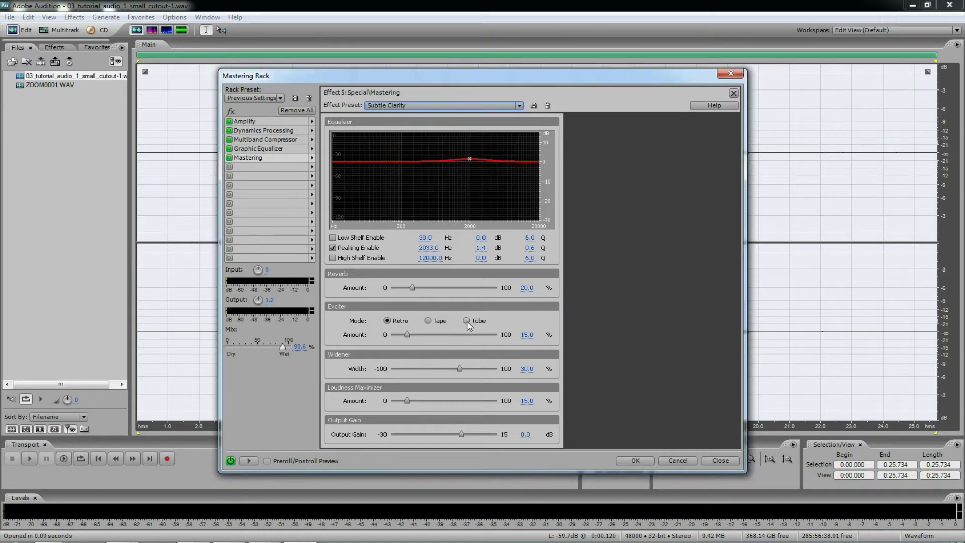
drag(413, 289, 415, 289)
mouse_move(283, 348)
mouse_down()
mouse_move(238, 349)
mouse_move(282, 348)
mouse_up()
click(270, 300)
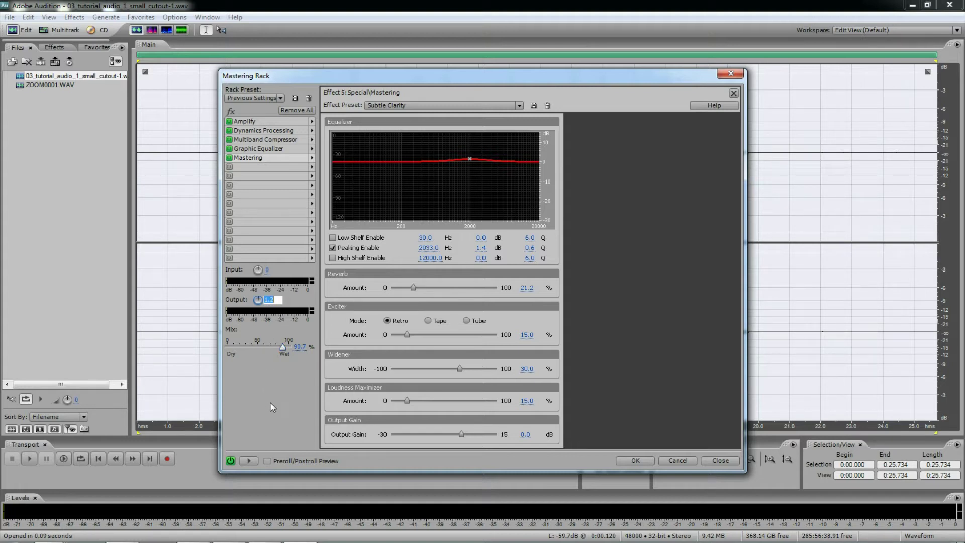
click(282, 348)
Step: Preview the mastering chain on the audio, then apply it to the recording
click(257, 462)
click(274, 139)
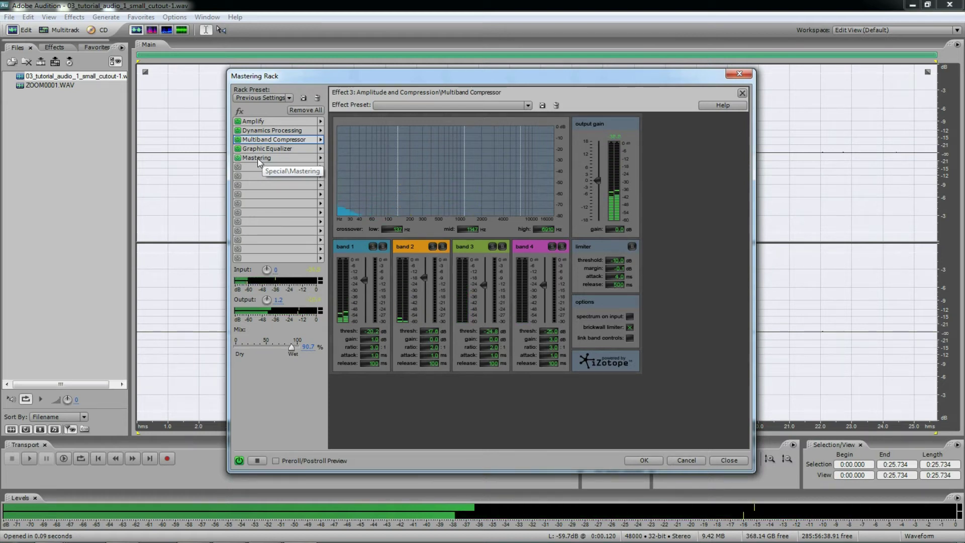
click(257, 159)
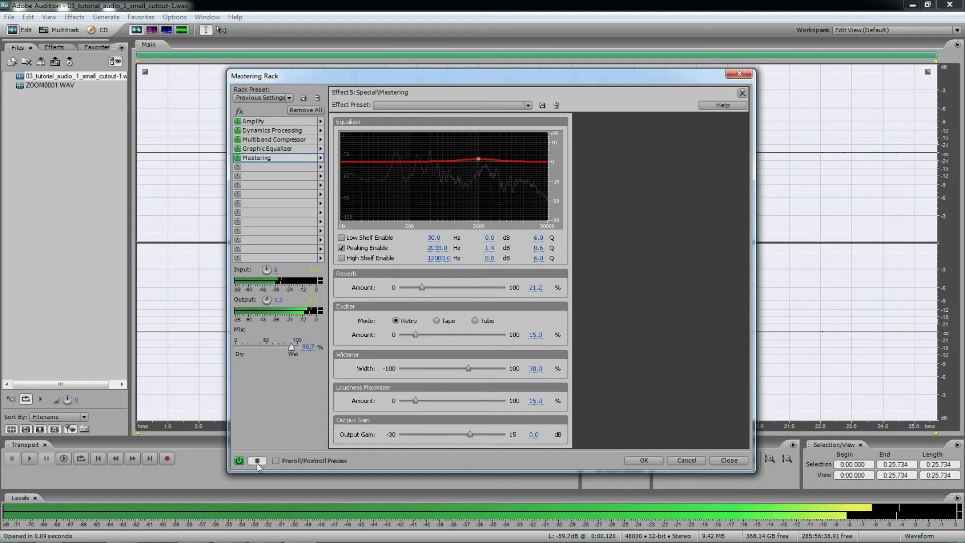
click(645, 460)
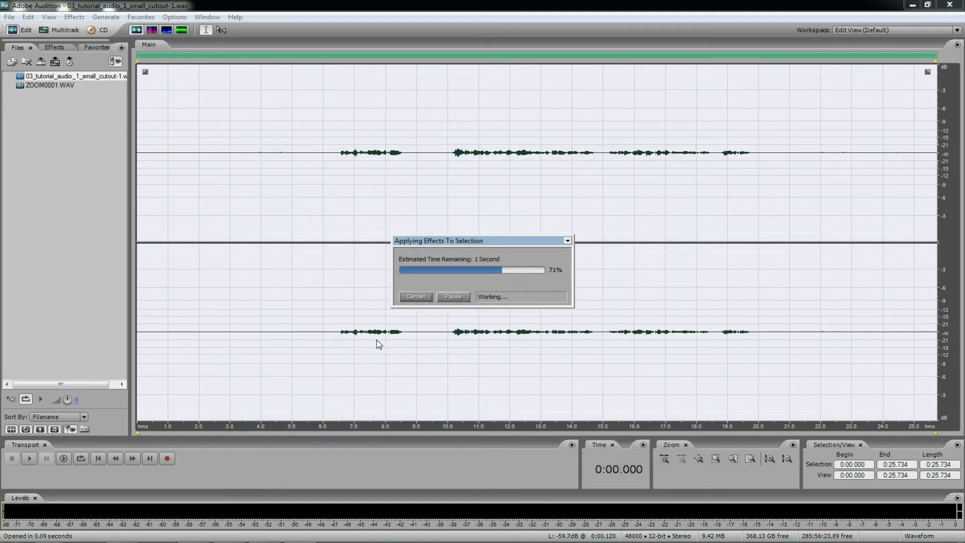
Step: Select and play the speech from about 6.4 to 20.7 seconds
click(328, 166)
drag(335, 160, 782, 165)
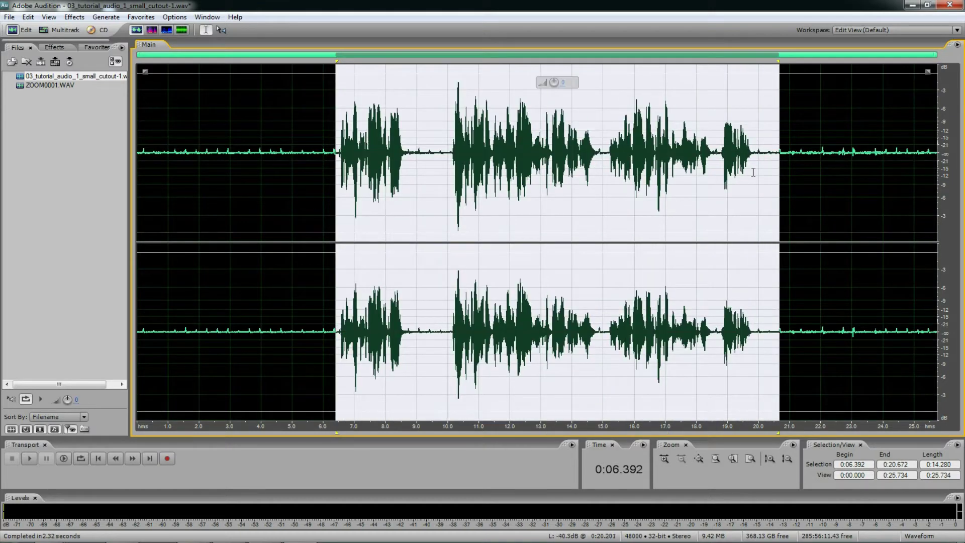
key(space)
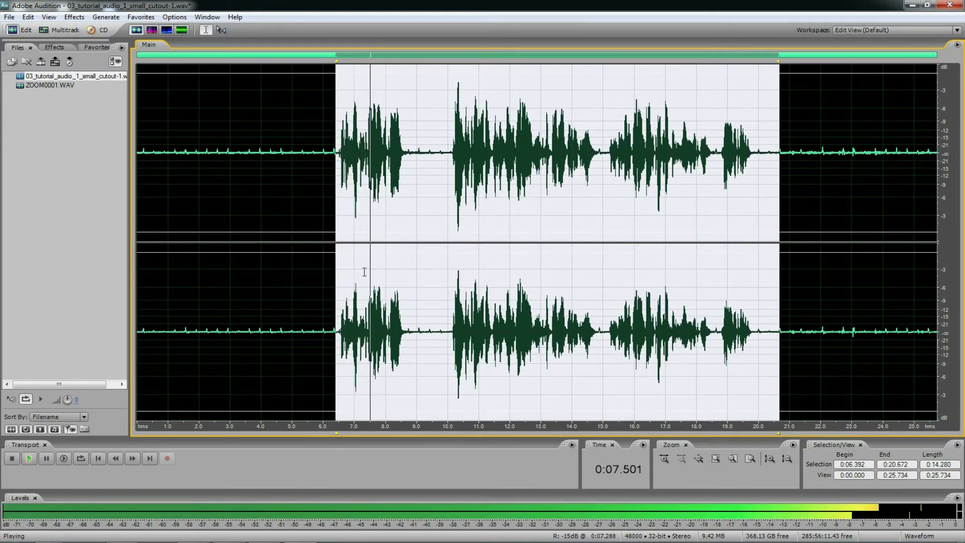
key(space)
Step: Select and play the last spoken phrase near 19 seconds
click(448, 202)
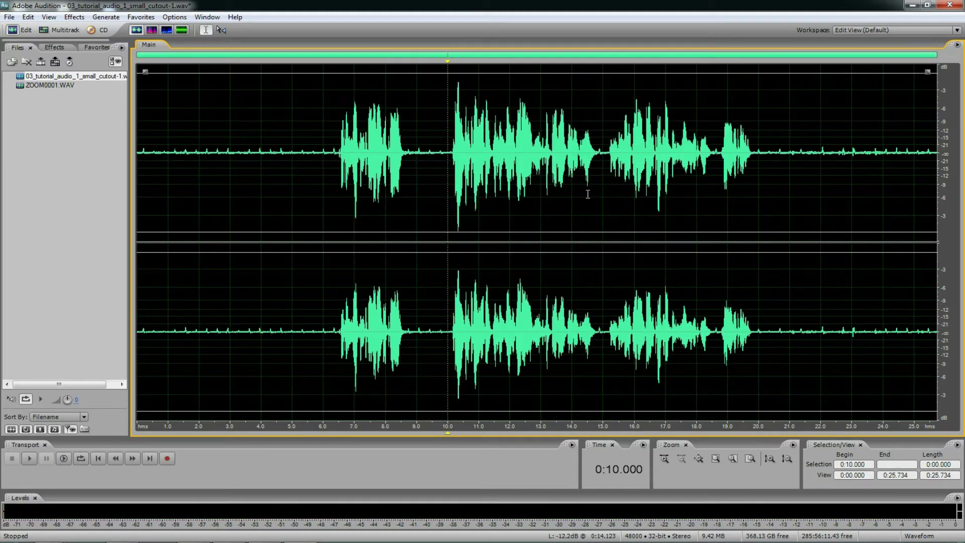
click(298, 172)
drag(716, 157, 758, 171)
key(space)
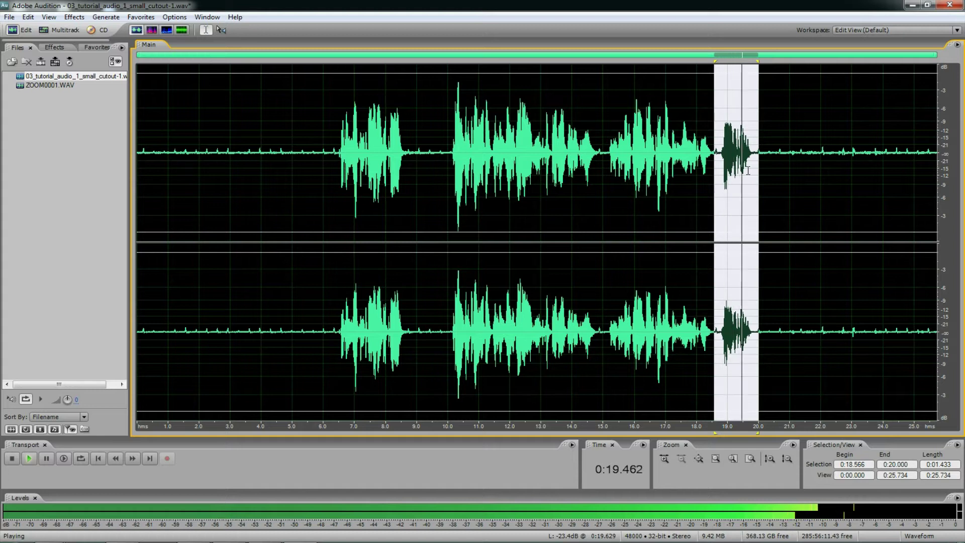
click(777, 168)
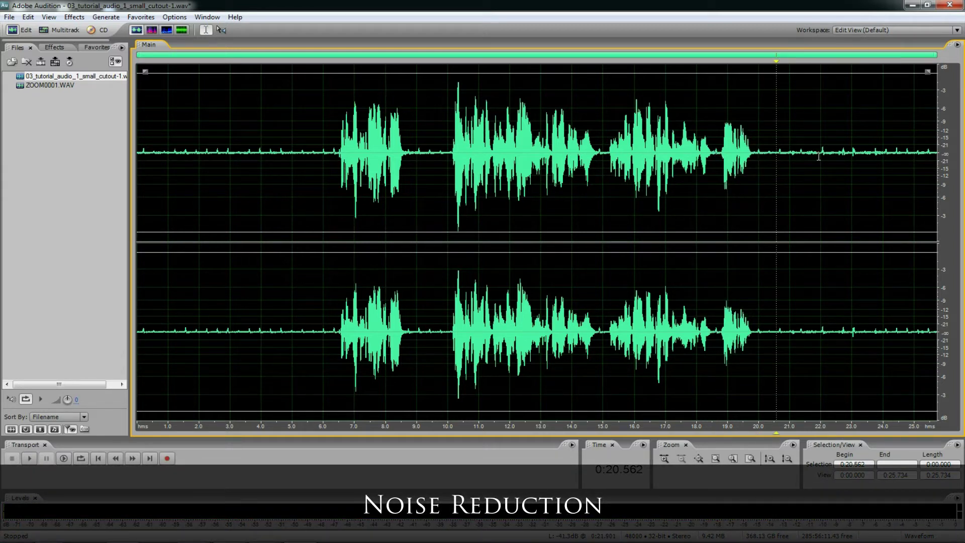
Step: Play the quiet tail, then select the noise-only stretch from 0:03.787 to 0:04.858
drag(795, 156, 901, 172)
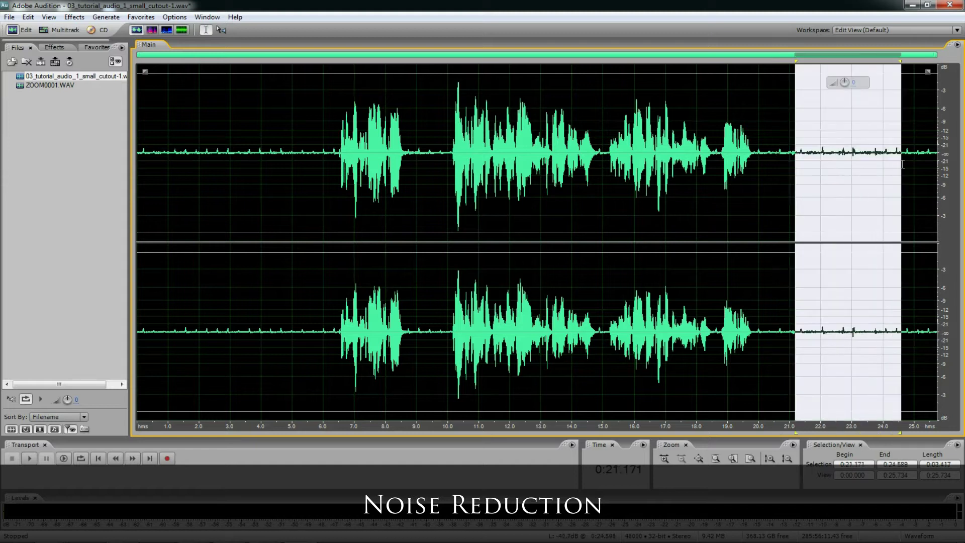
key(space)
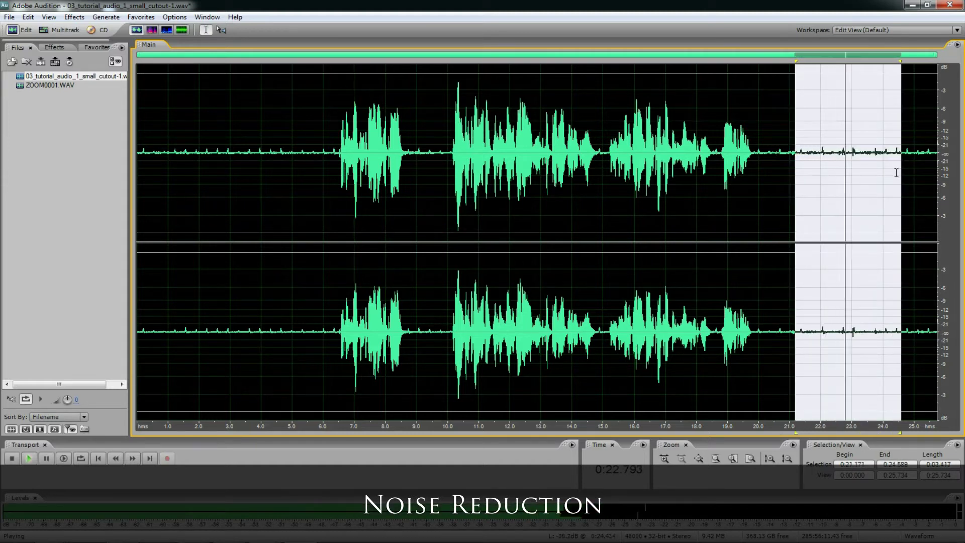
drag(254, 158, 288, 160)
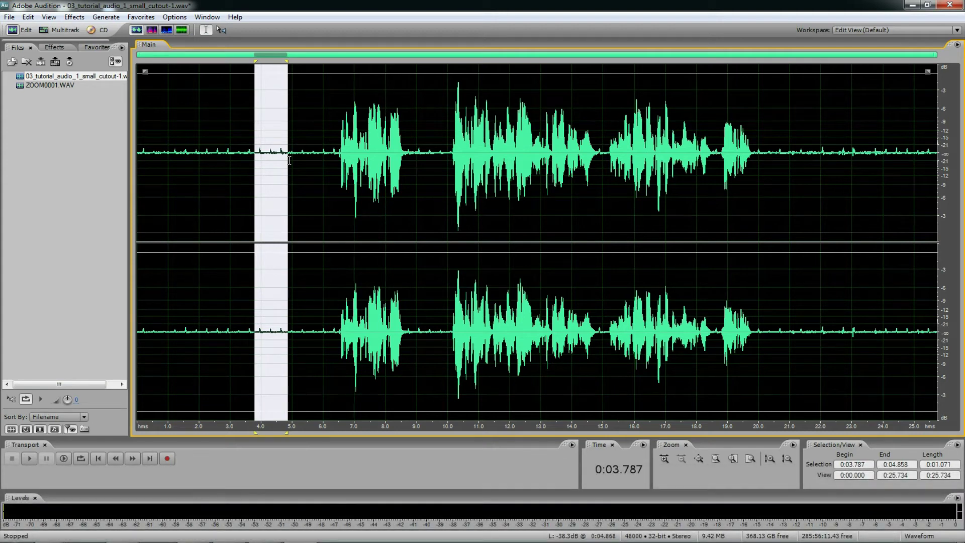
click(54, 47)
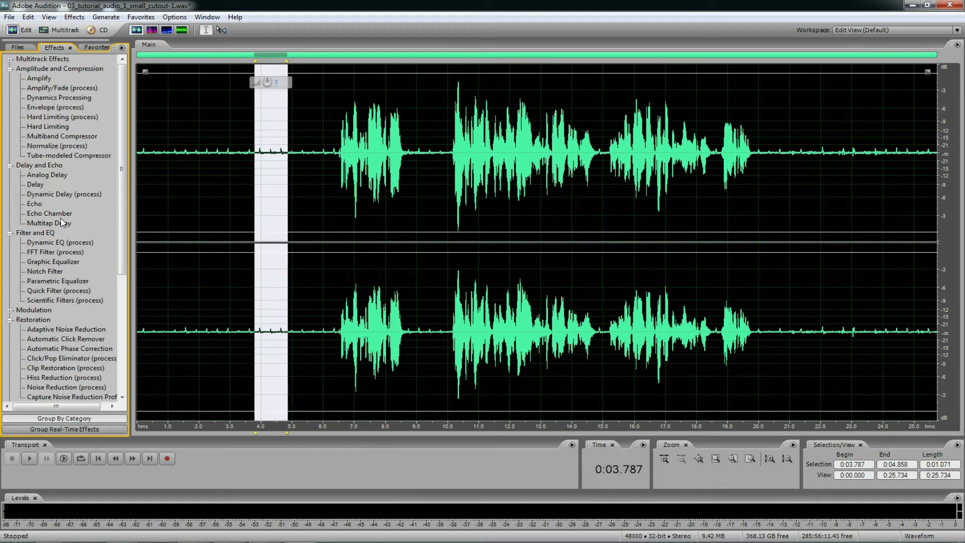
Step: Open the Restoration > Noise Reduction (process) effect
scroll(60, 283, down, 2)
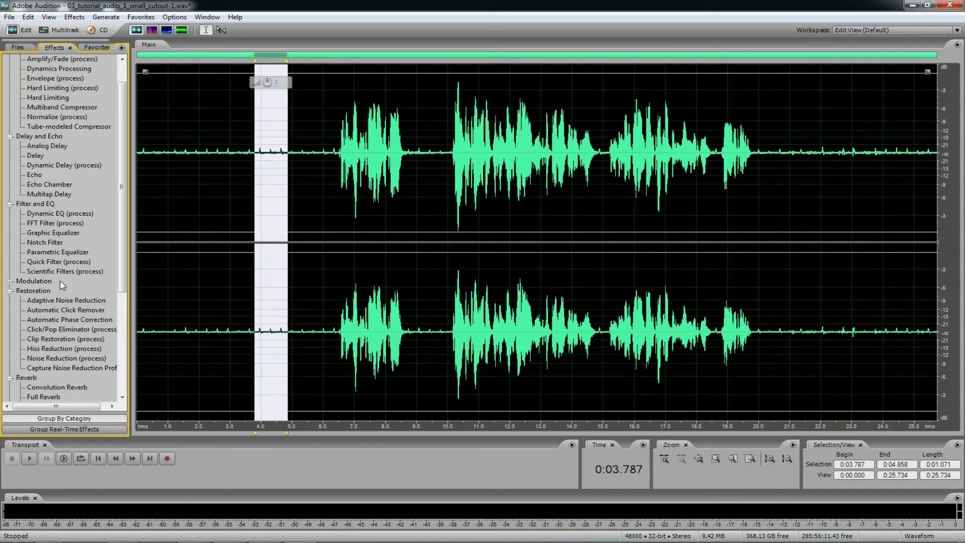
click(90, 330)
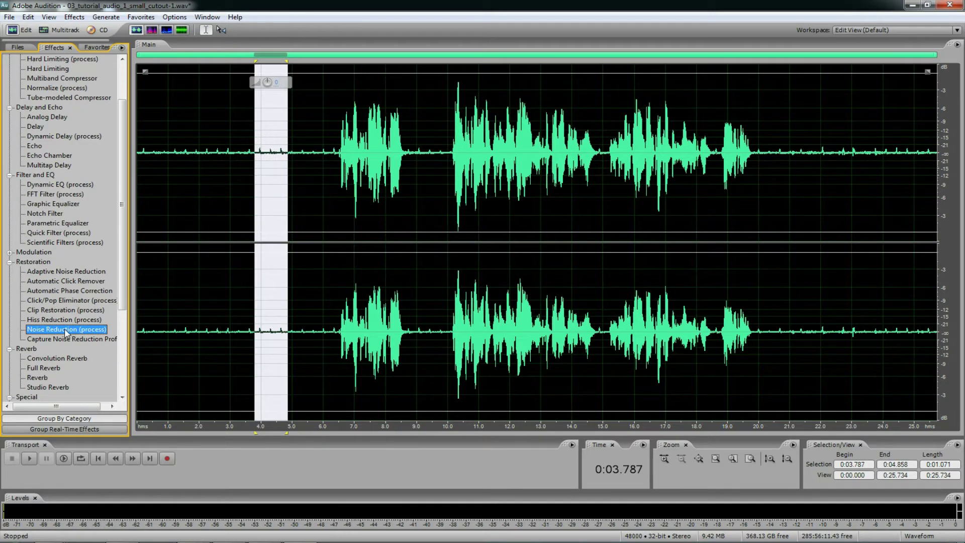
double_click(91, 331)
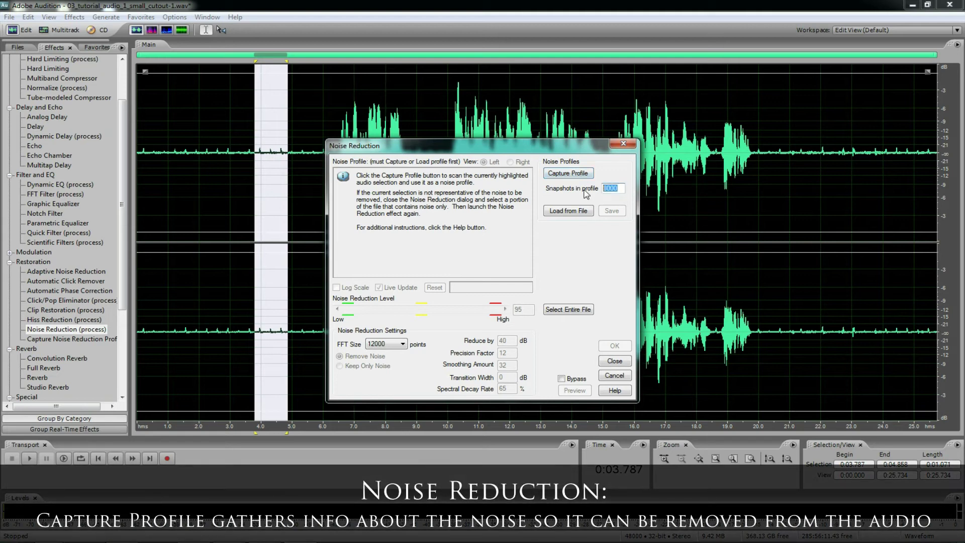
Step: Set snapshots in profile to 8000 and, after trying 4096, keep the FFT size at 12000
text(4000)
double_click(611, 188)
text(80)
click(385, 345)
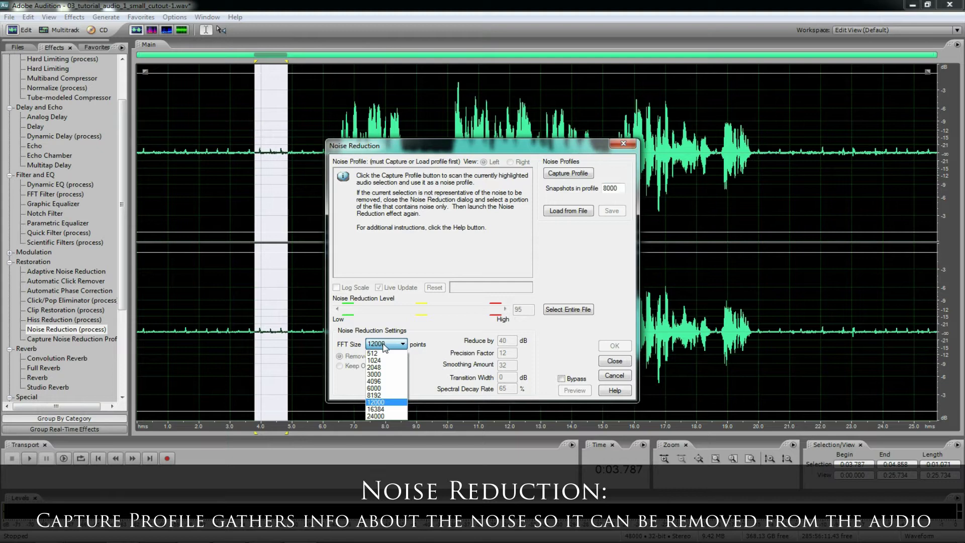
click(382, 381)
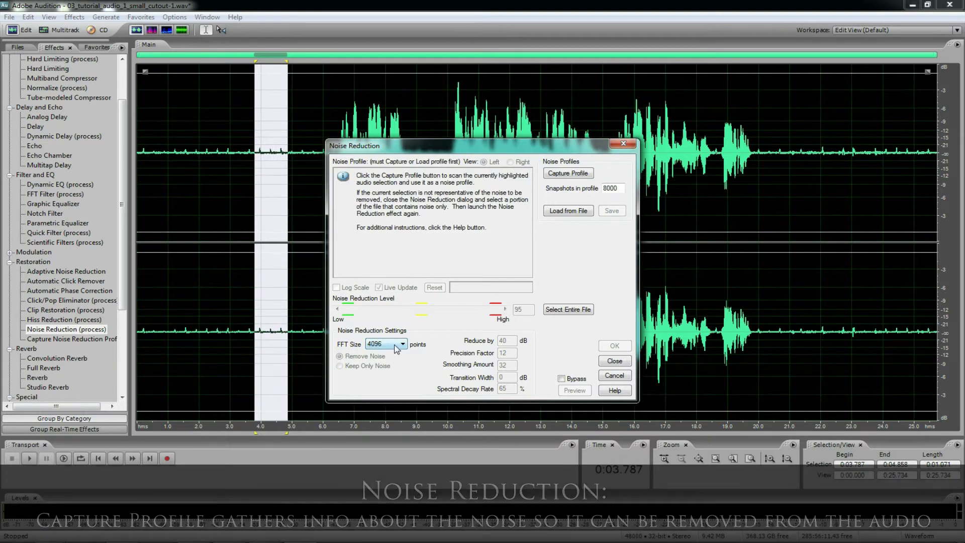
click(395, 346)
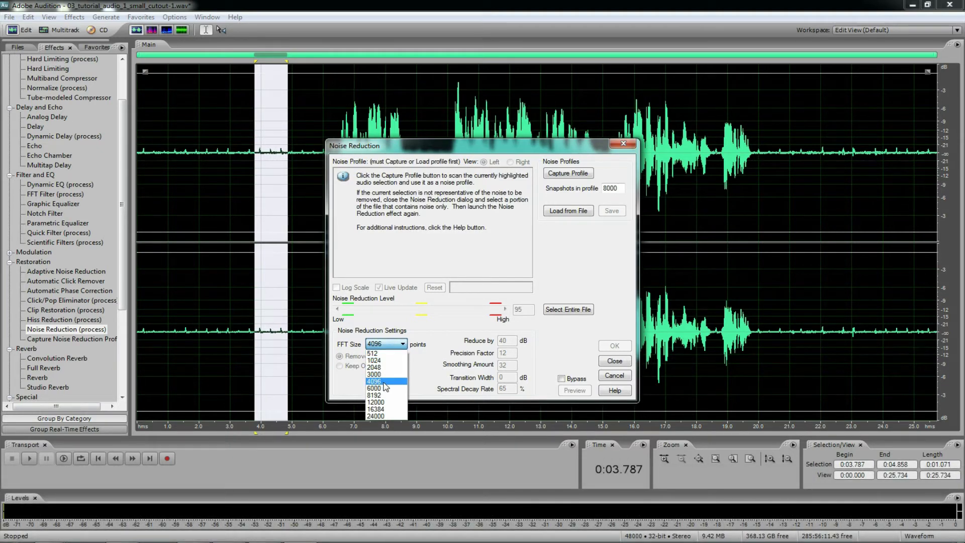
click(391, 402)
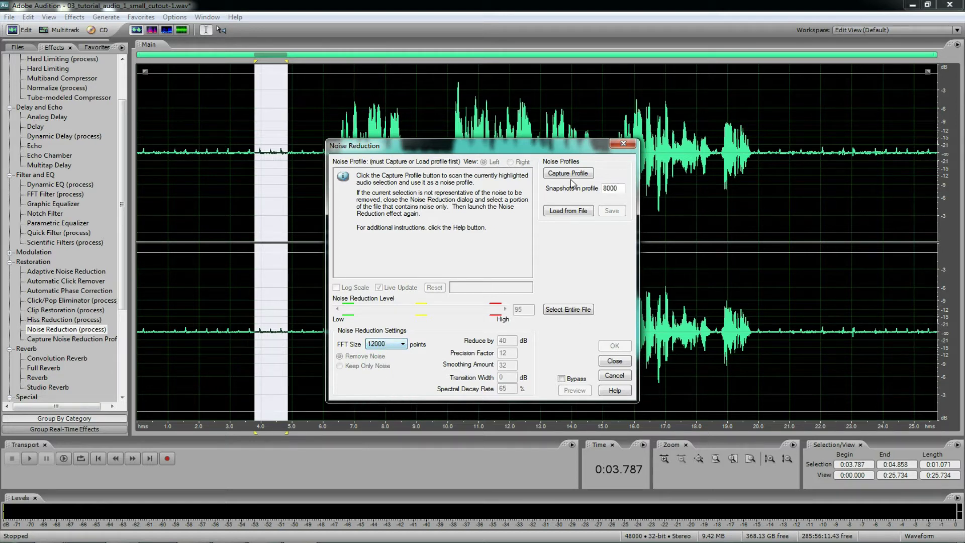
Step: Capture a noise profile, select the entire file, and edit the Reduce by and Precision Factor values
click(589, 174)
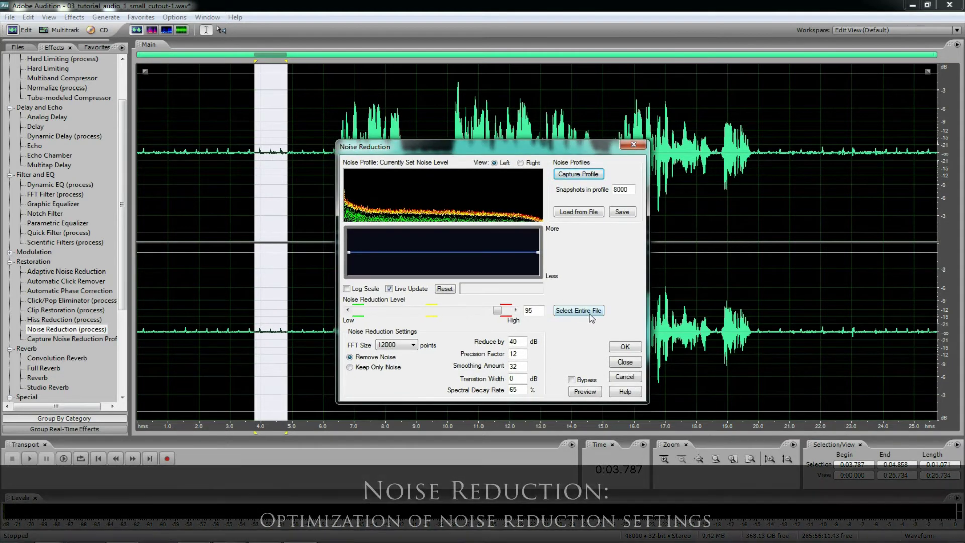
click(590, 316)
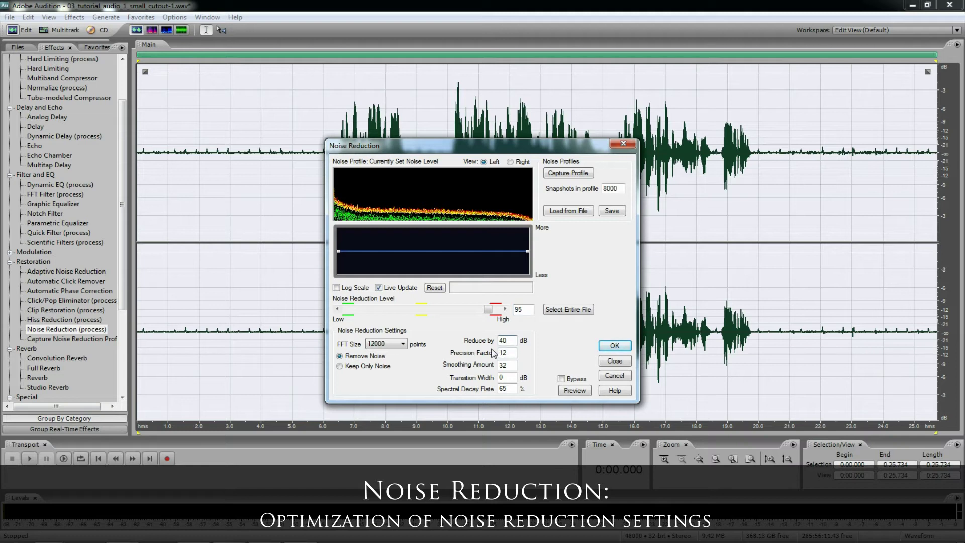
double_click(510, 341)
key(Tab)
text(10)
text(7)
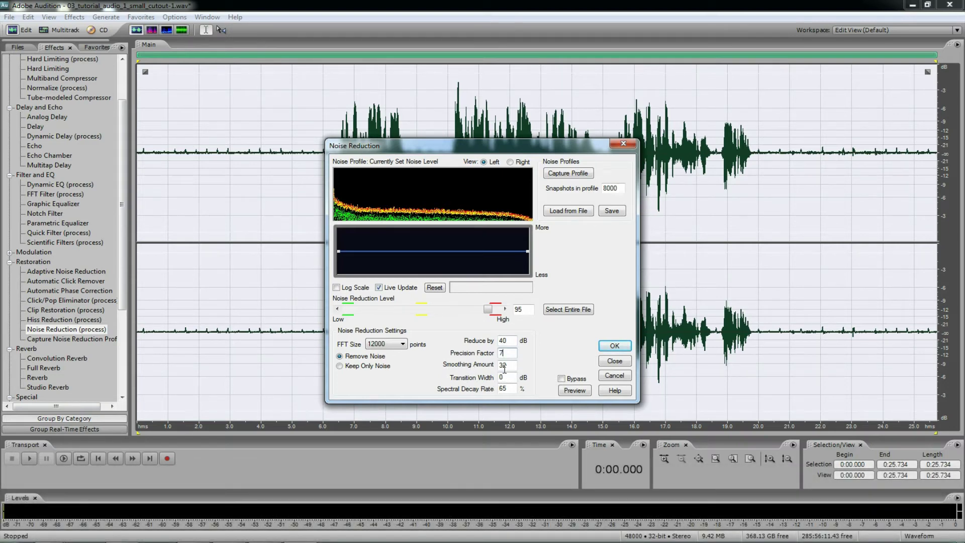
text(12)
Step: Set Smoothing Amount to 128 and select the Spectral Decay Rate value
double_click(514, 365)
text(2999128)
key(Tab)
drag(514, 390, 493, 396)
Step: Preview several Noise Reduction levels, apply it at 90, and play back from 10 seconds
drag(488, 309, 451, 312)
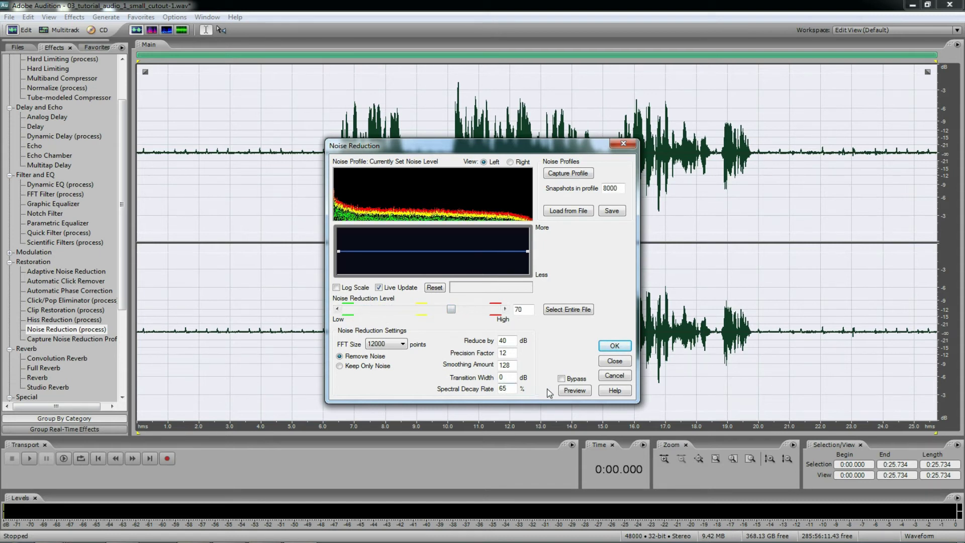
click(573, 390)
drag(451, 309, 357, 314)
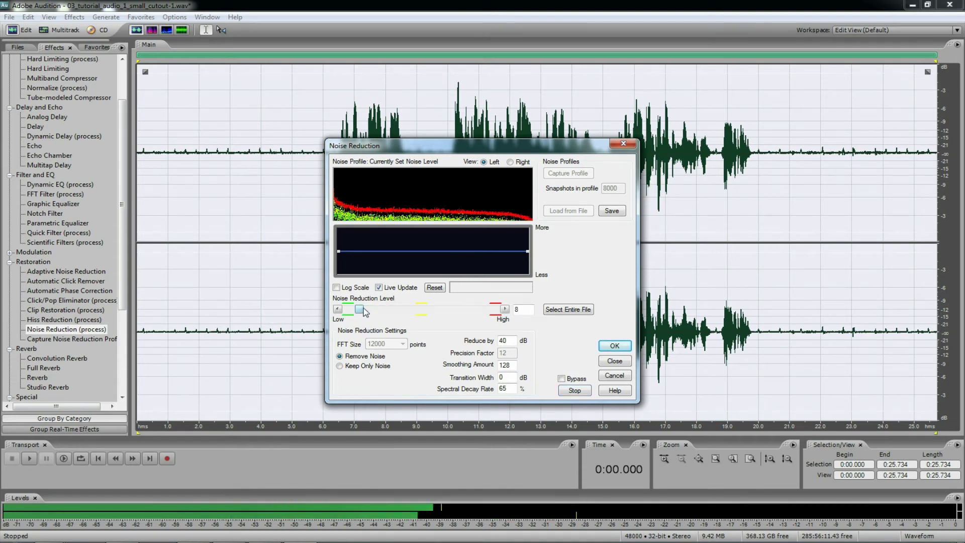
drag(359, 312, 481, 312)
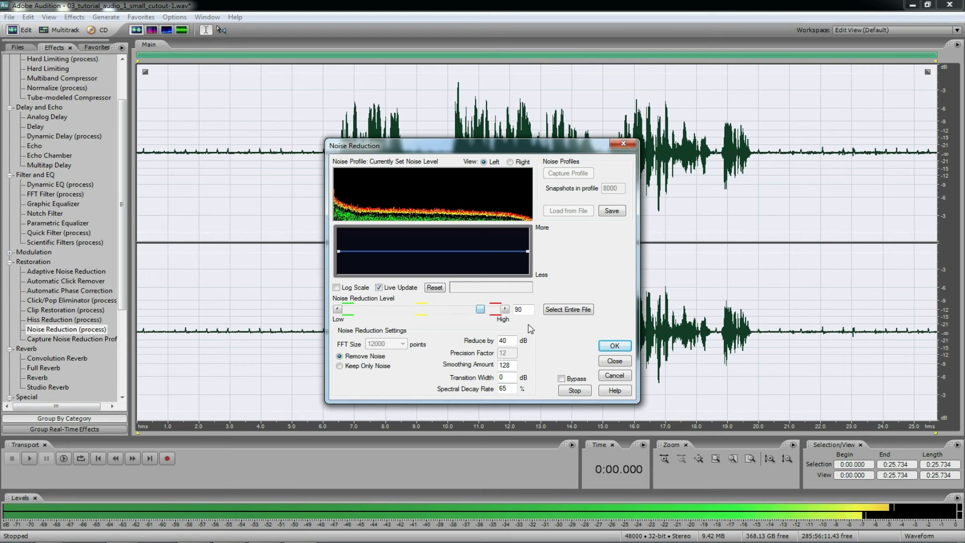
click(574, 392)
click(615, 347)
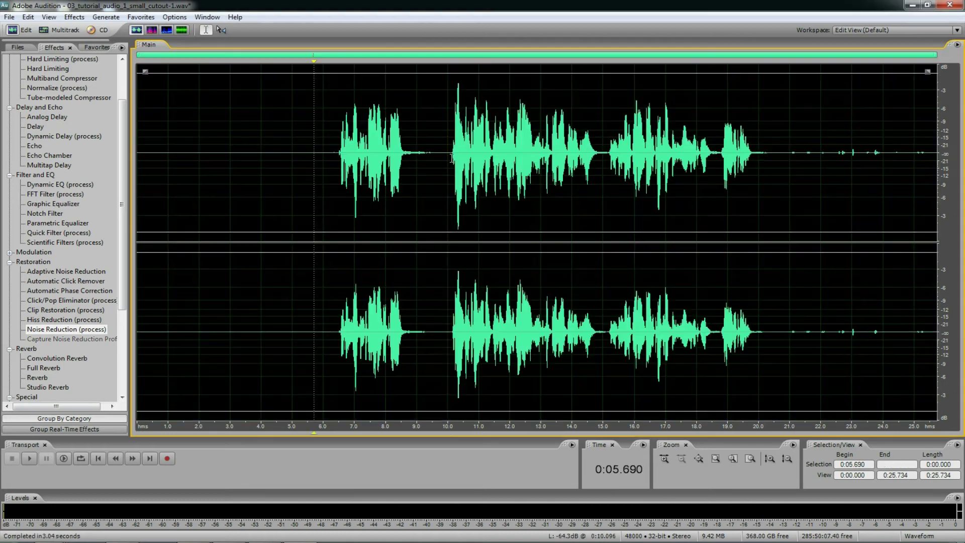
click(449, 204)
key(space)
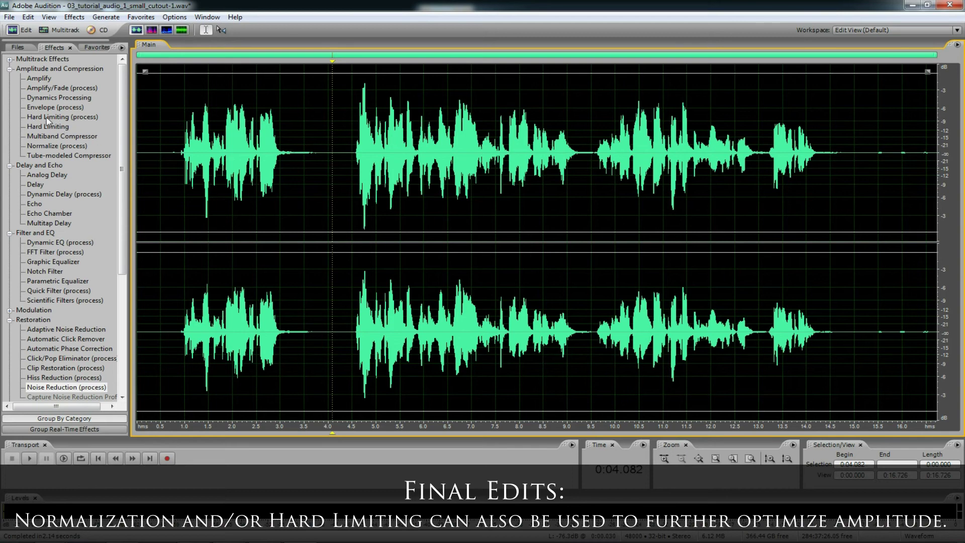
Step: Apply Hard Limiting at -1 dB max amplitude with a 6 dB boost, after gathering statistics
double_click(48, 117)
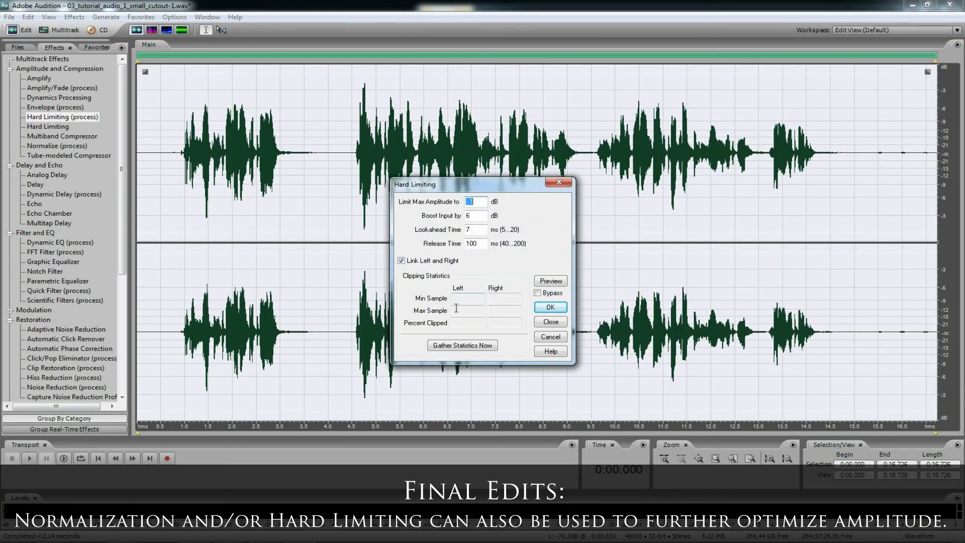
click(465, 346)
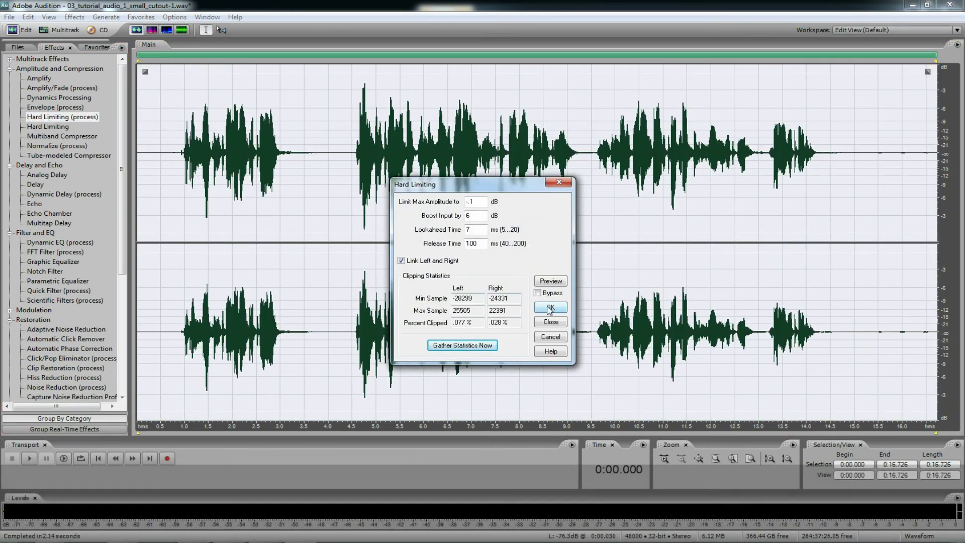
click(550, 307)
Step: Select the 1.5–2.6 s stretch of the waveform and put the playhead at 2.317 s
drag(192, 126, 828, 144)
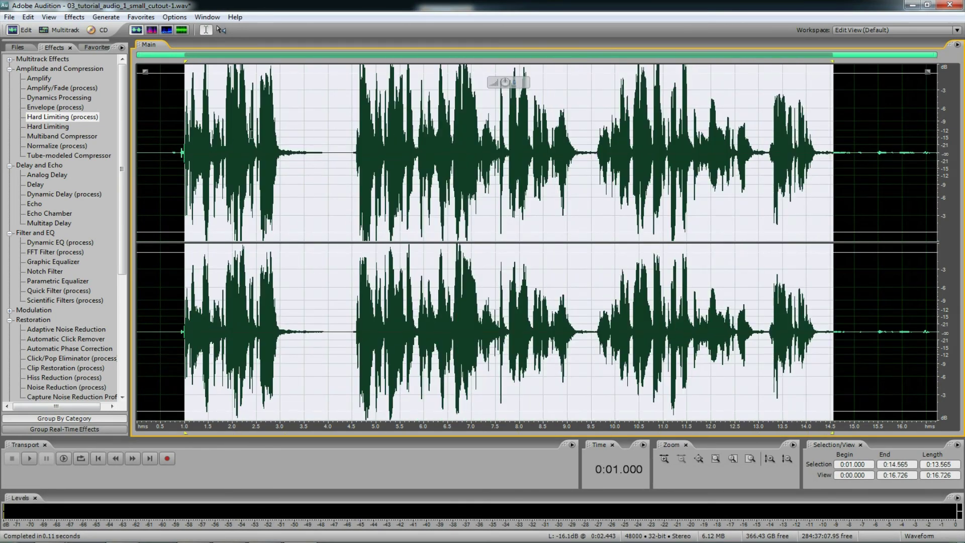
click(245, 136)
drag(172, 136, 832, 150)
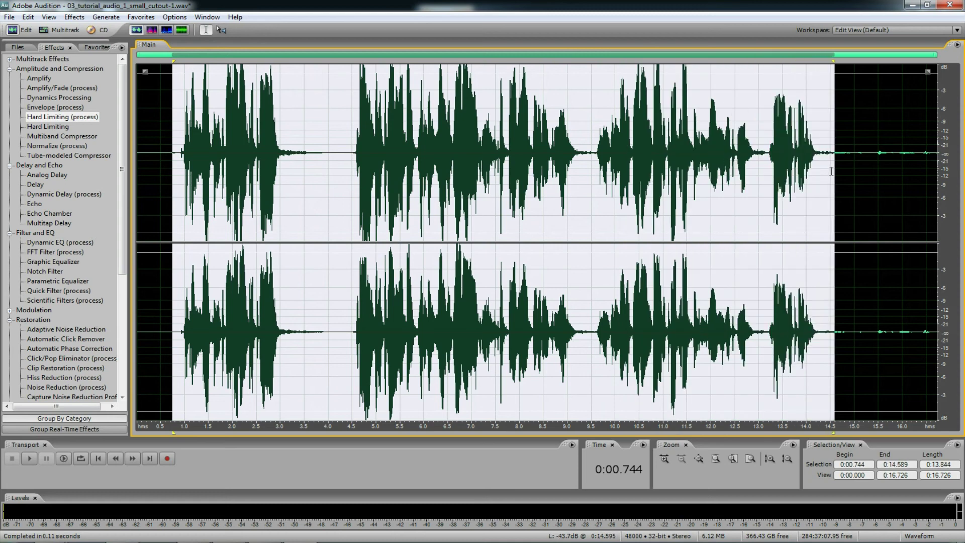
click(776, 151)
drag(208, 136, 261, 137)
click(247, 141)
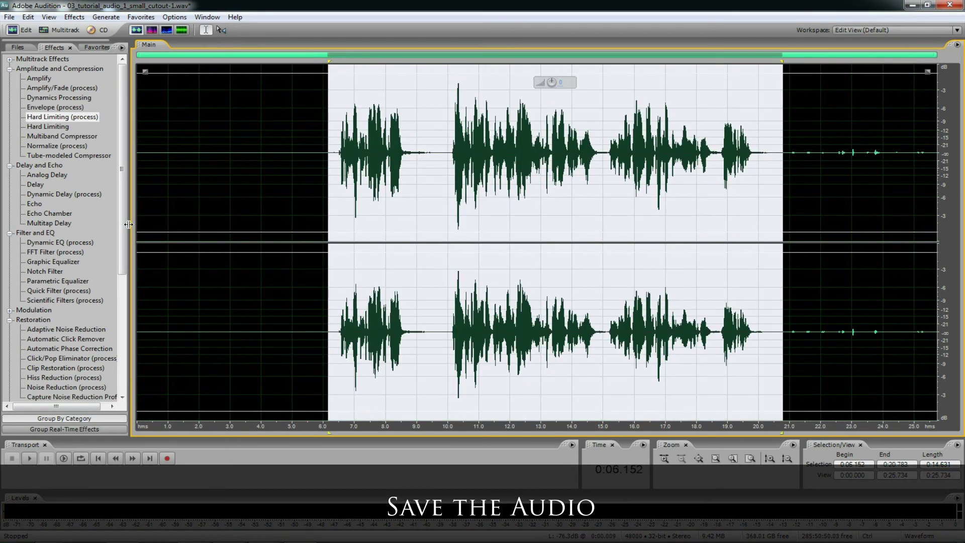
Step: Clear the selection at 5.339 s and start saving a copy in mp3PRO (FhG) format
click(458, 175)
click(303, 173)
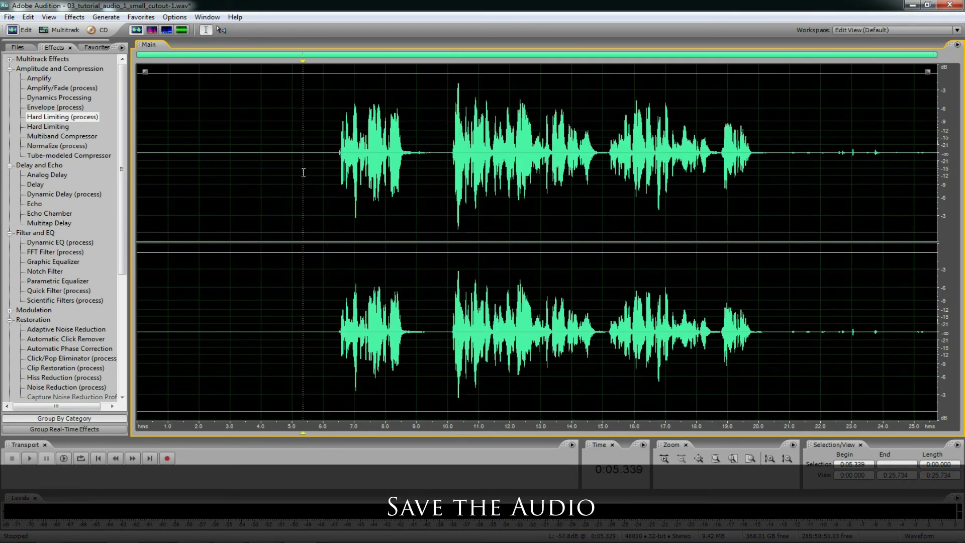
click(8, 17)
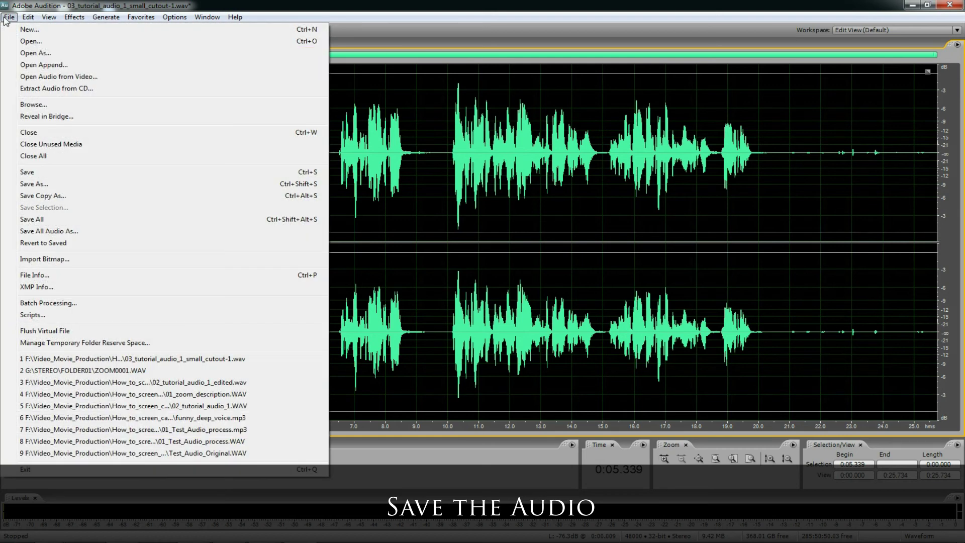
click(52, 196)
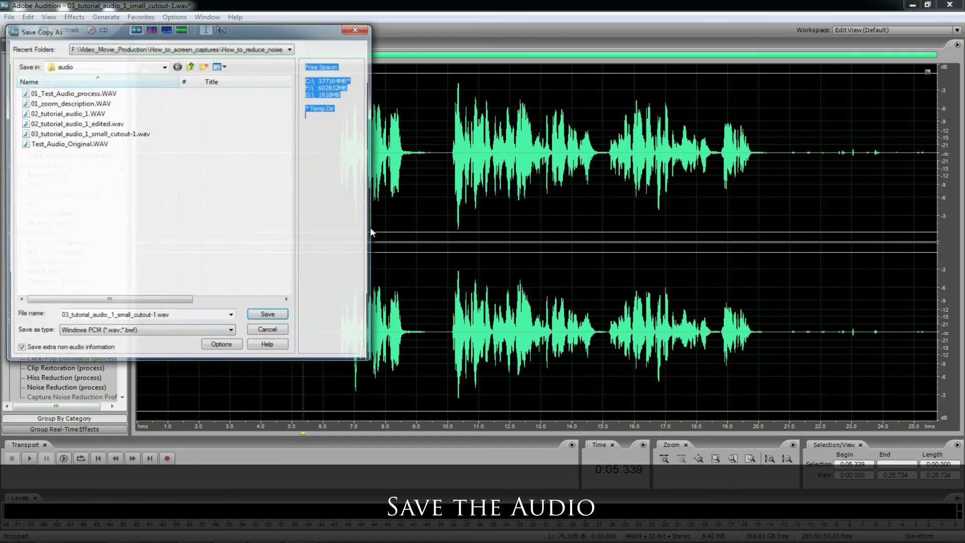
click(151, 332)
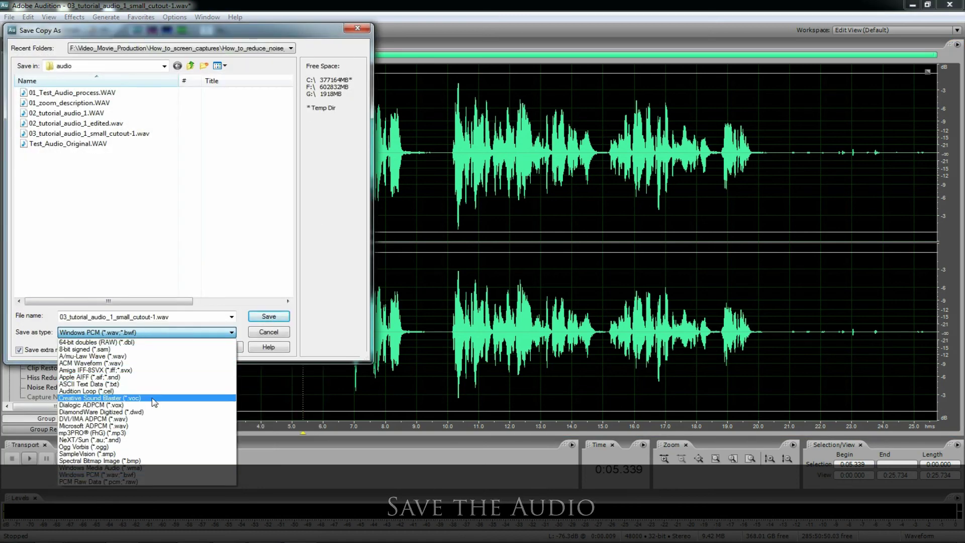
click(100, 433)
Step: Set MP3 options to 320 Kbps, 48000 Hz stereo and save 03_tutorial_audio_1_small_cutout-1.mp3
click(222, 347)
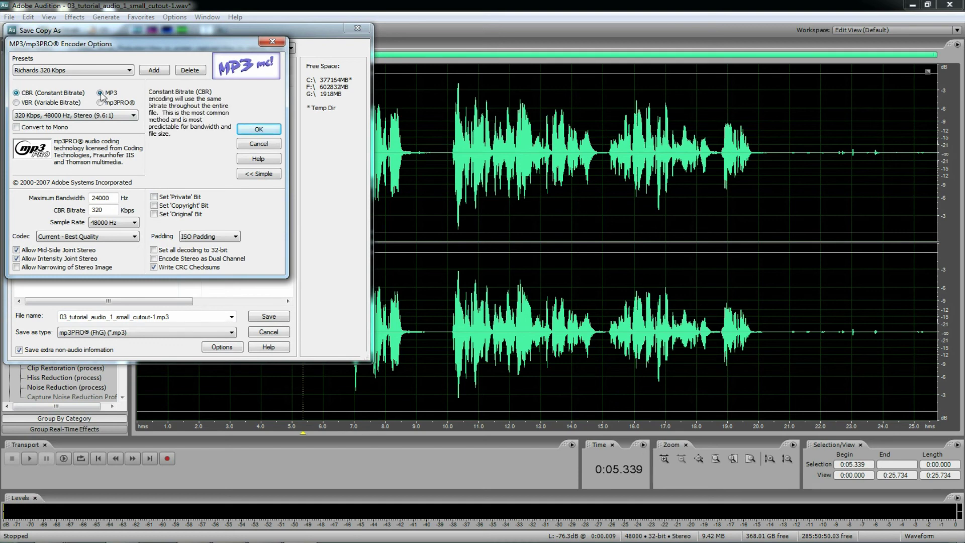
click(100, 116)
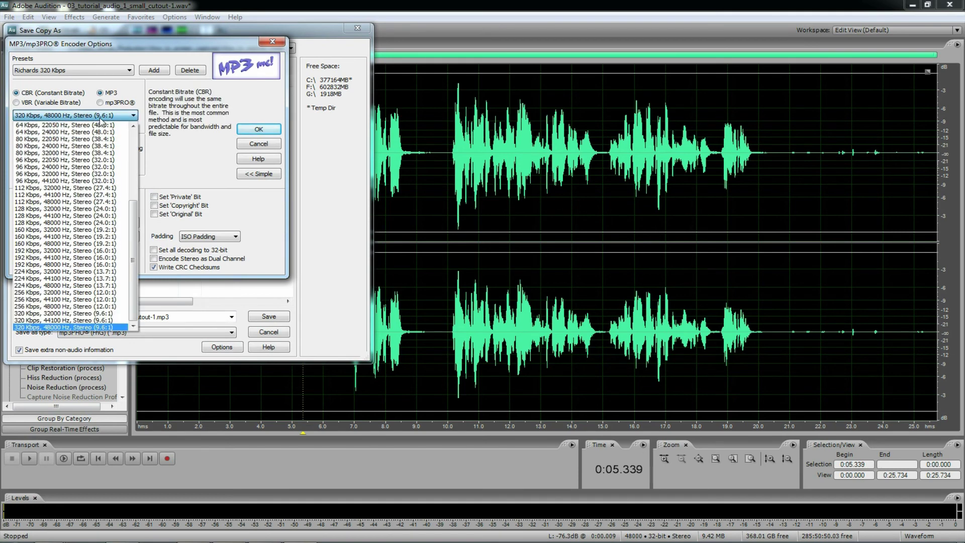
click(75, 327)
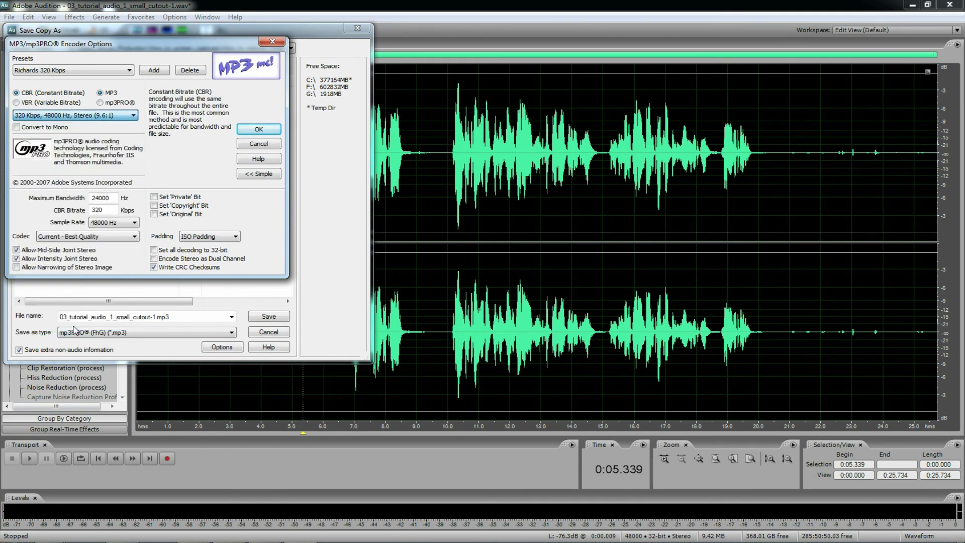
click(248, 131)
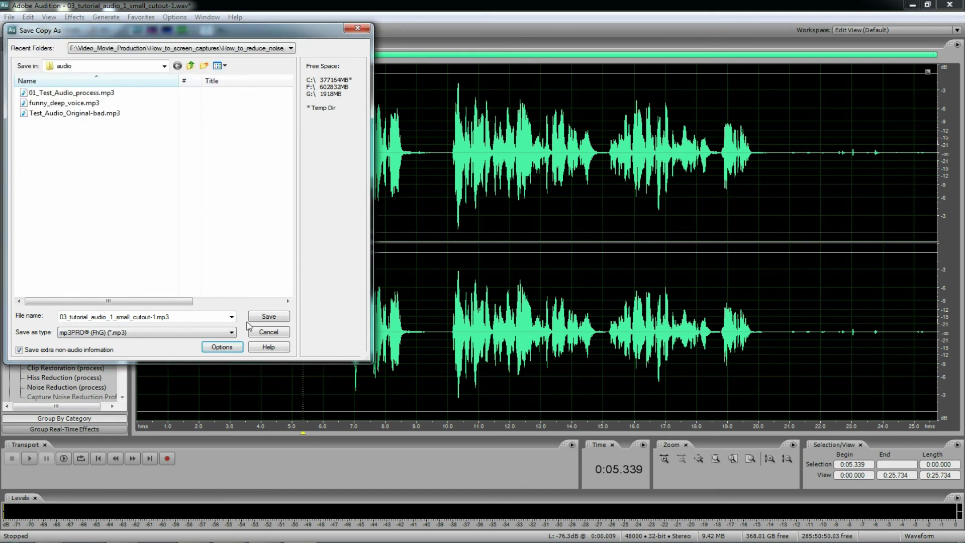
click(285, 319)
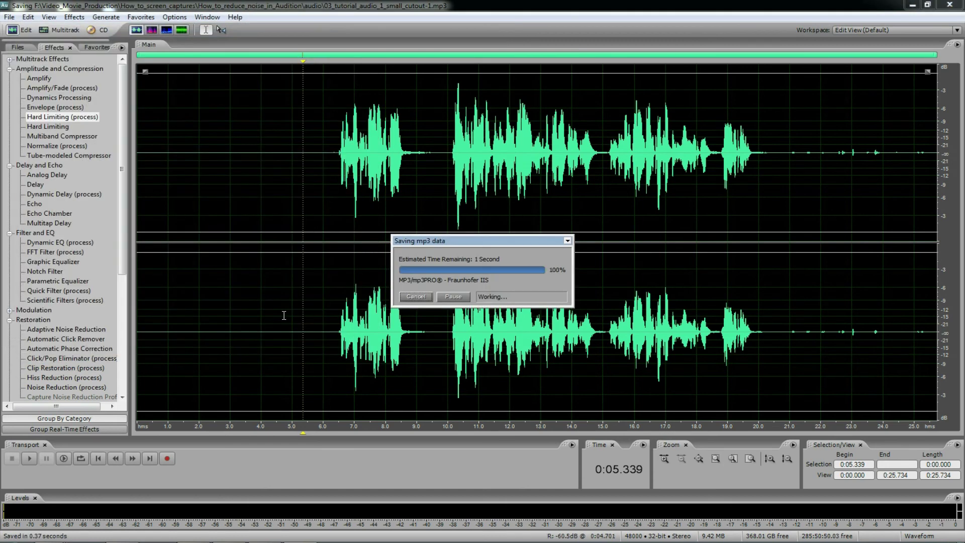